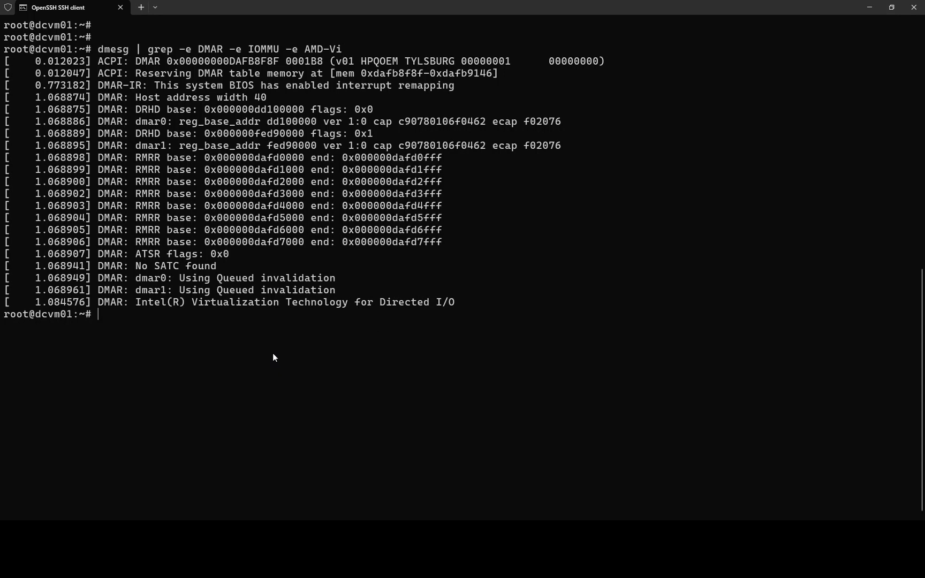
- Clear the screen after reviewing the DMAR output, leaving a fresh root prompt
key("ctrl+l")
key("Return")
key("Return")
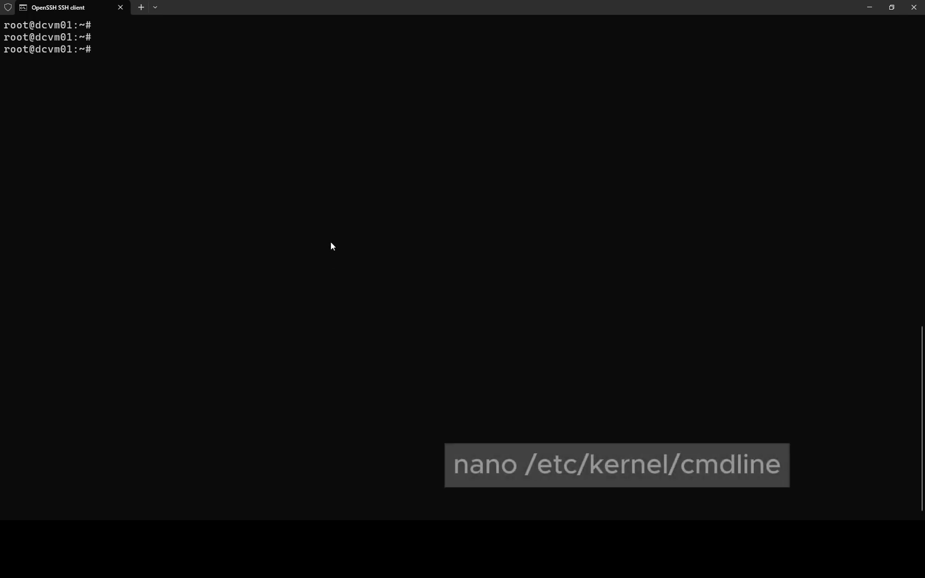
- Open /etc/kernel/cmdline in nano
type("nano /etc/ke")
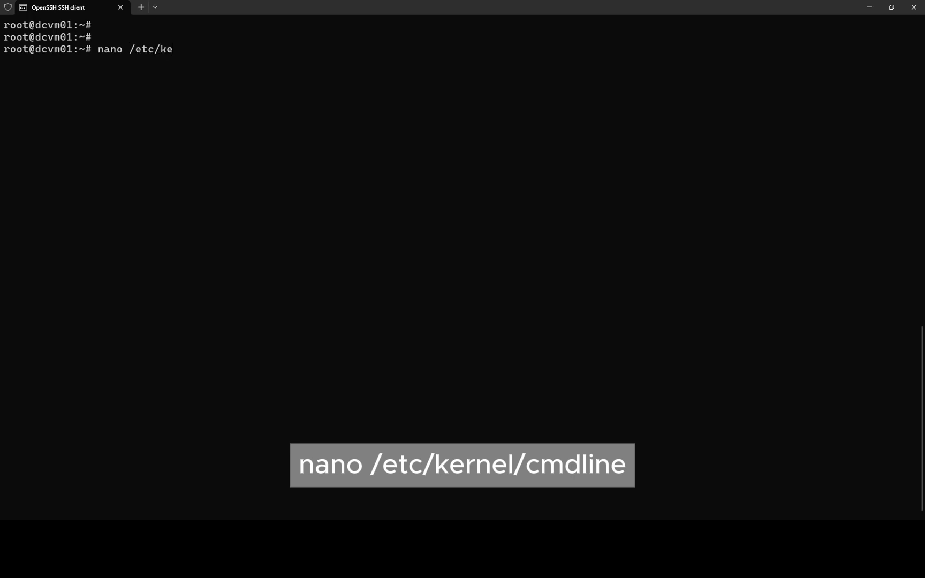
key("Tab")
type("r")
key("Tab")
type("cmdline")
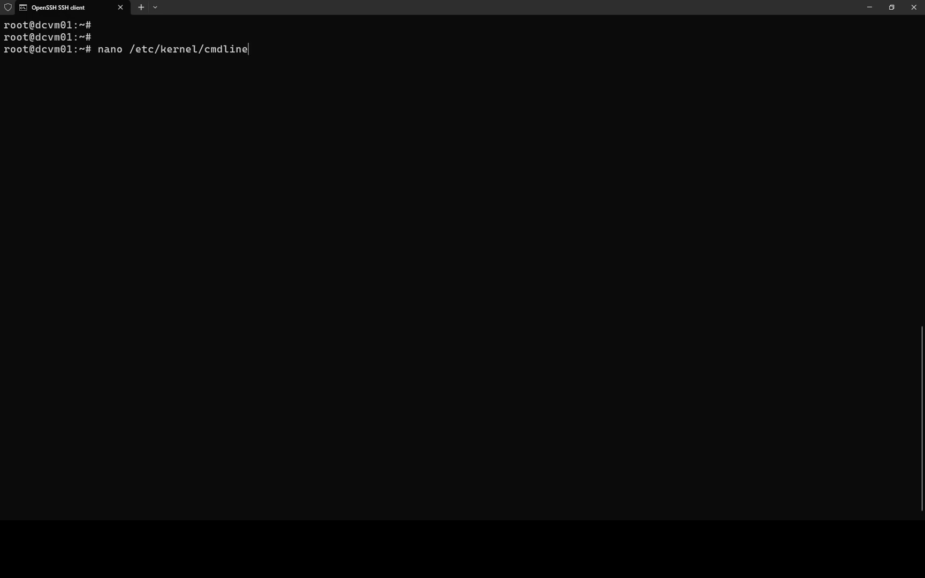
key("Return")
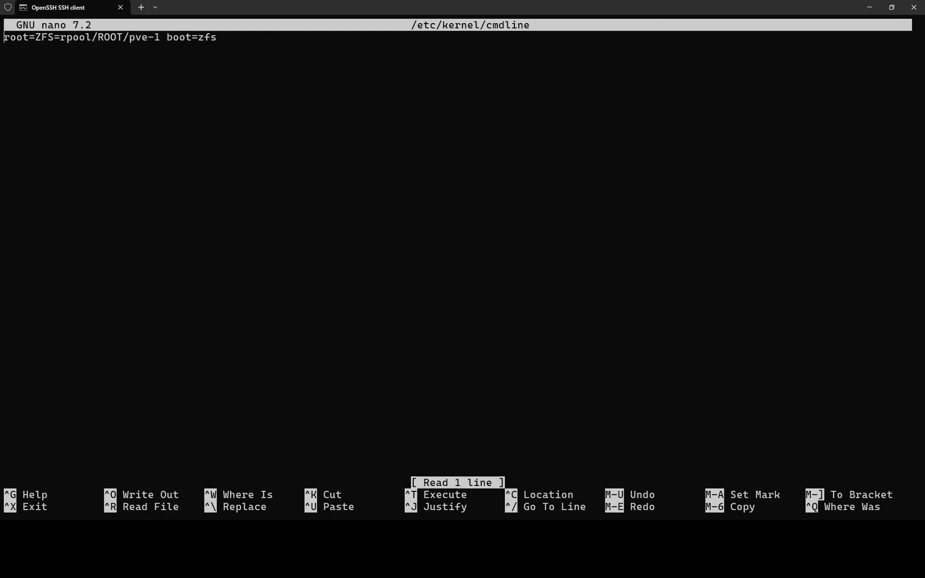
- Append intel_iommu=on after boot=zfs and save the file
key("Right")
key("Right")
key("Right")
key("Right")
key("Right")
key("Right")
key("Right")
key("Right")
key("Right")
key("Right")
key("Right")
key("Right")
key("Right")
key("Right")
key("Right")
key("Right")
key("Right")
key("Right")
key("Right")
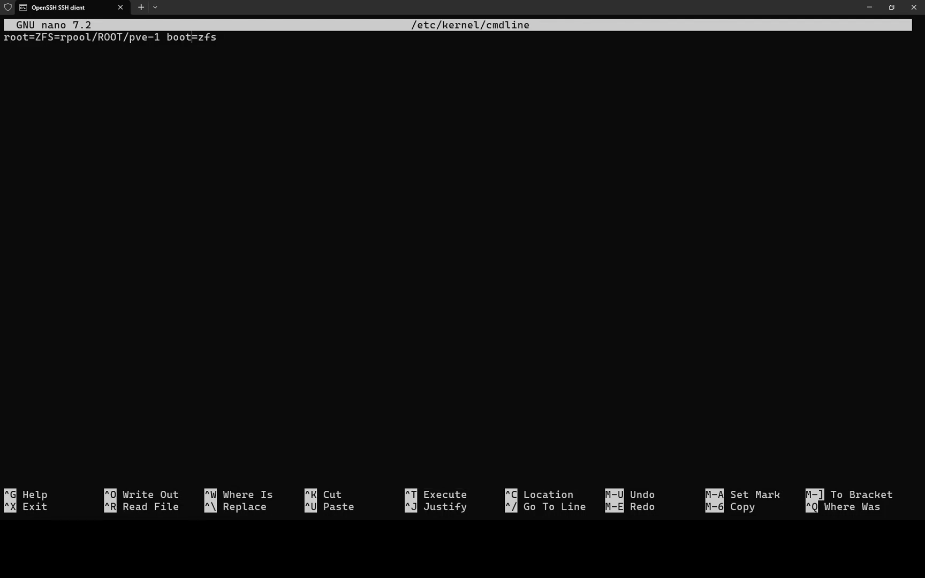
key("Right")
key("Right")
key("Right")
key("Right")
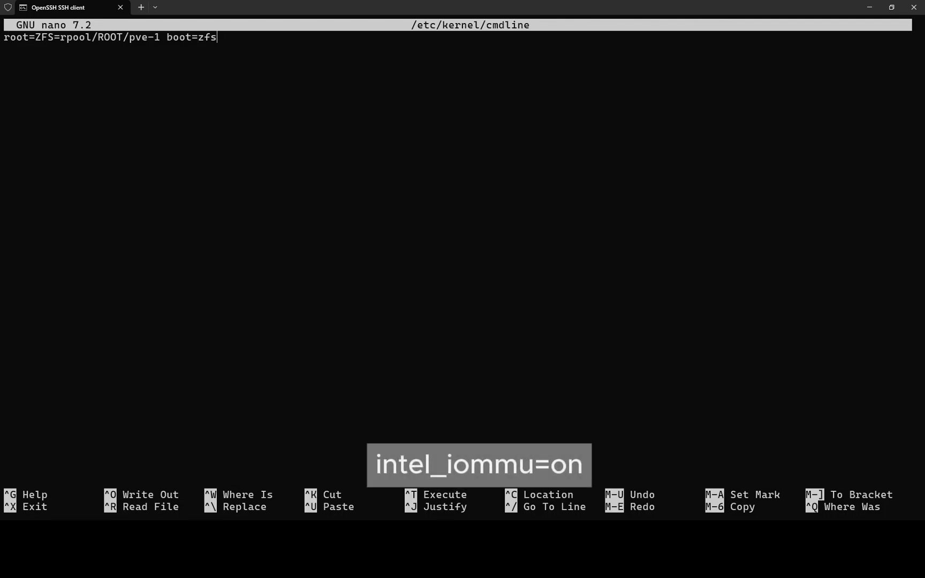
type("int")
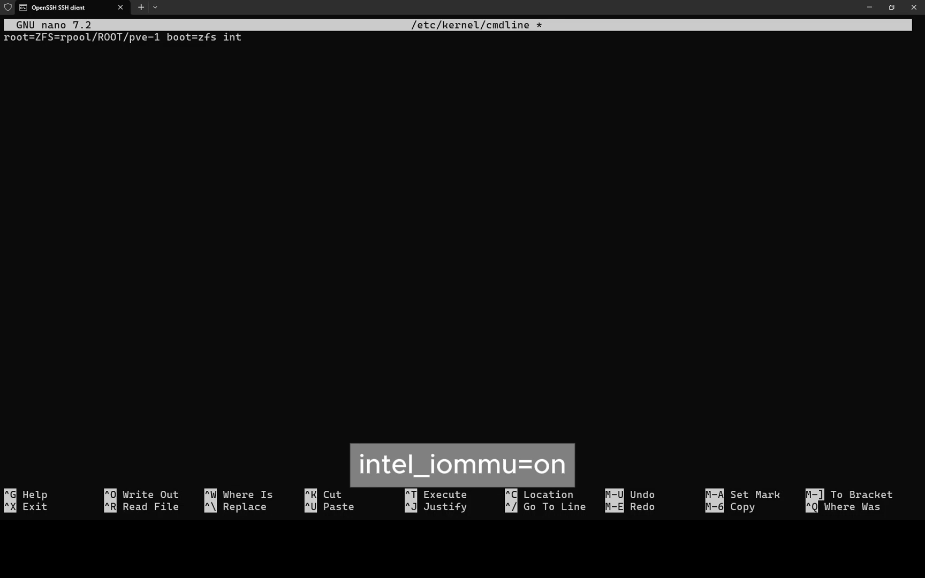
type("el_iommu=on")
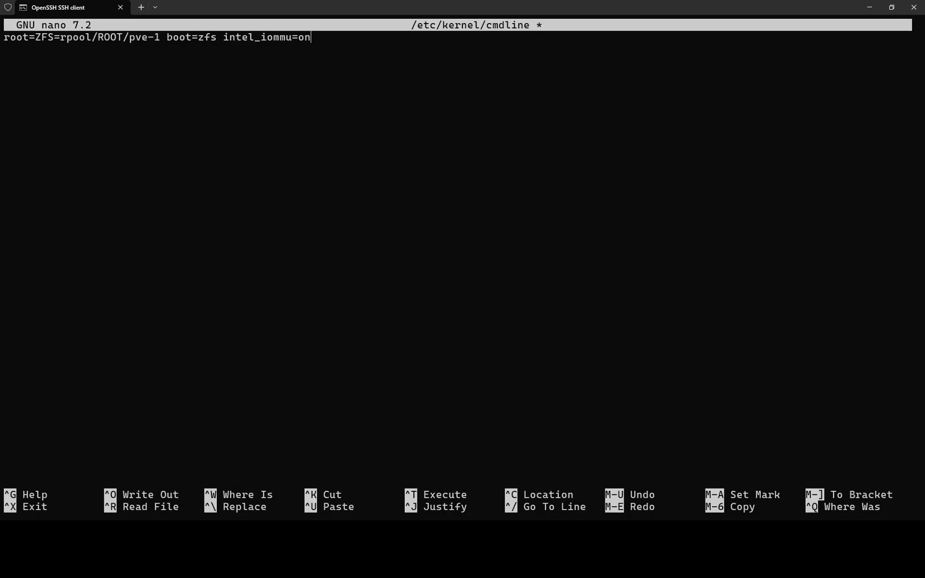
key("Return")
key("ctrl+x")
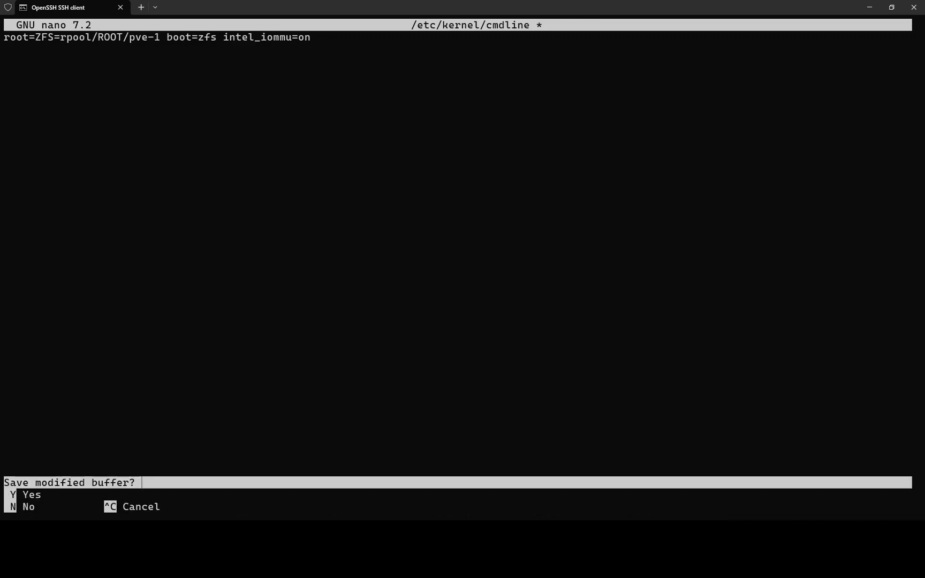
key("y")
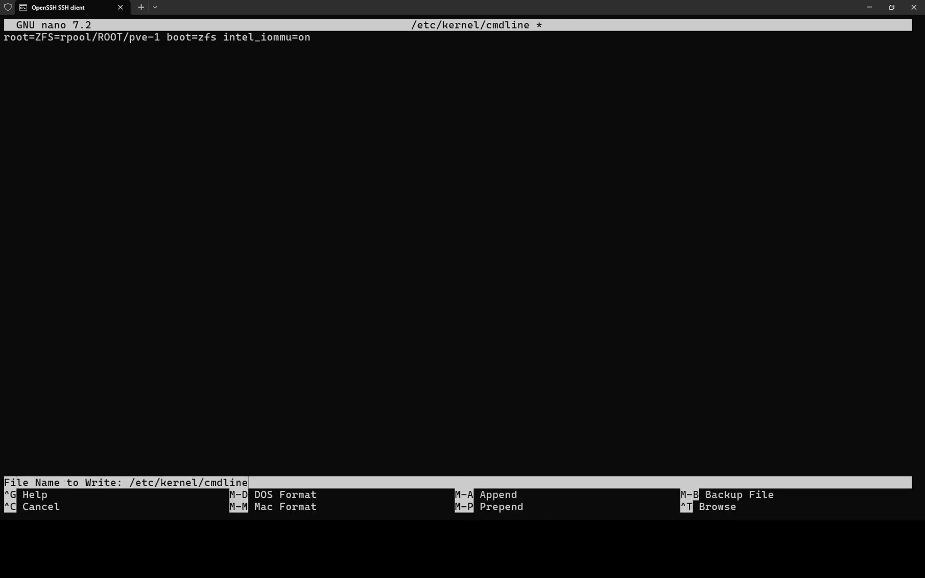
key("Return")
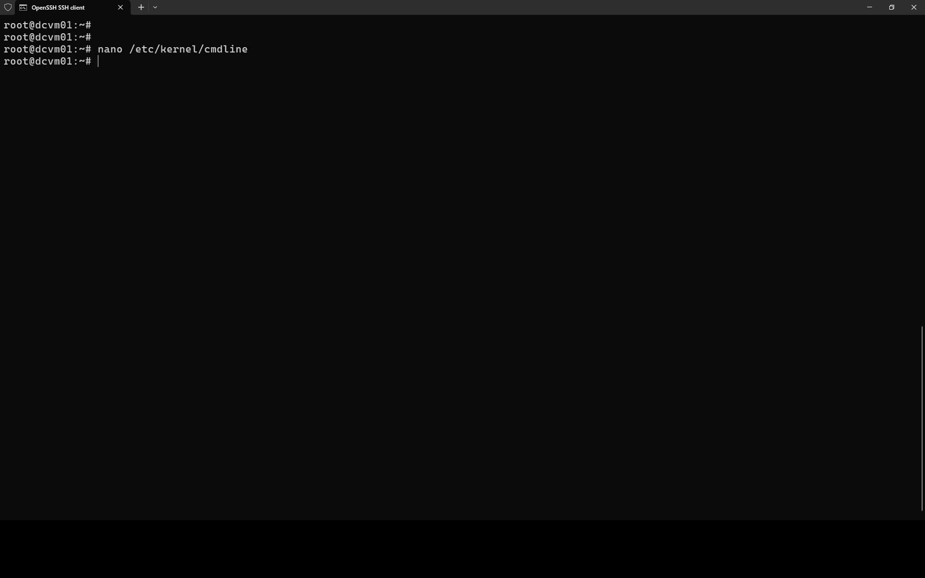
- Open /etc/modules in nano
key("Return")
key("Return")
type("nan")
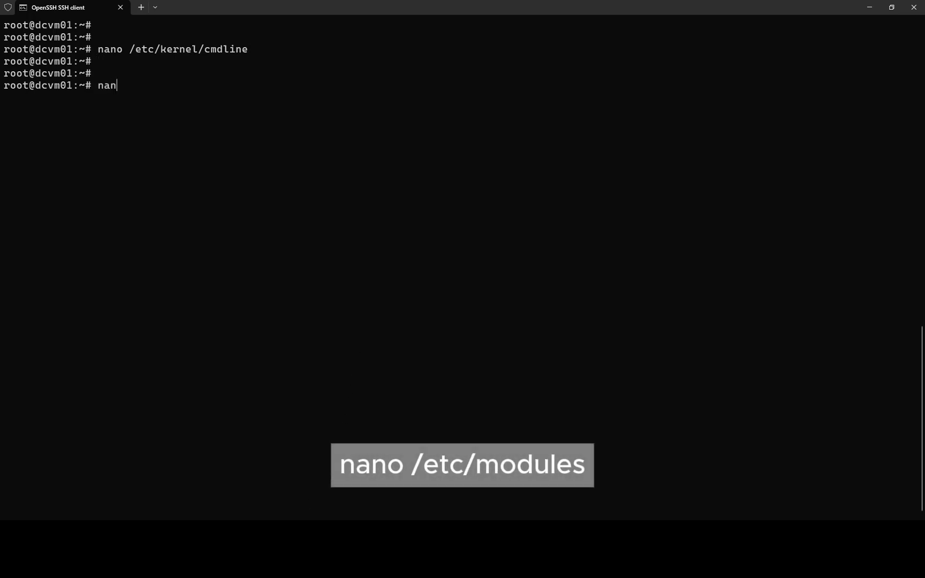
type("o /etc/mod")
key("Tab")
type("u")
key("Tab")
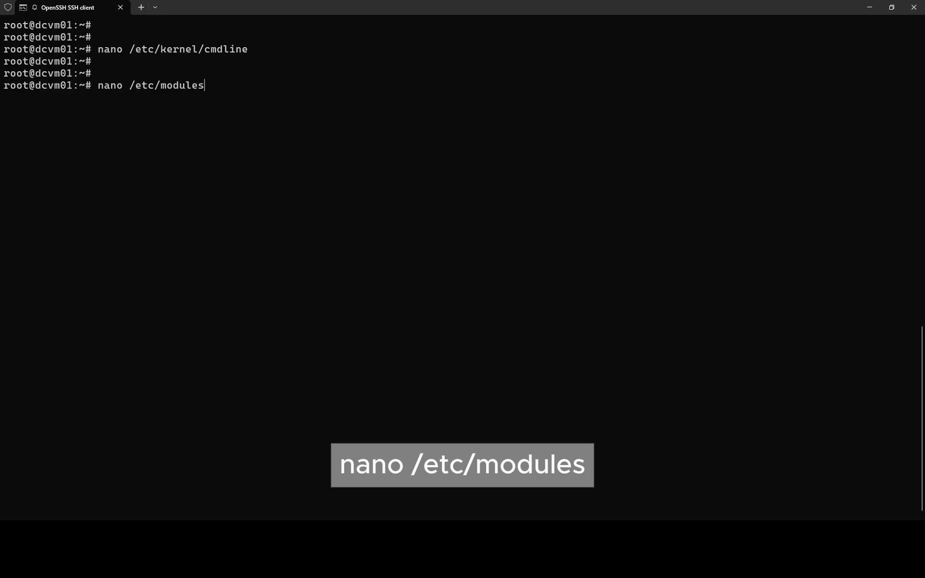
key("Return")
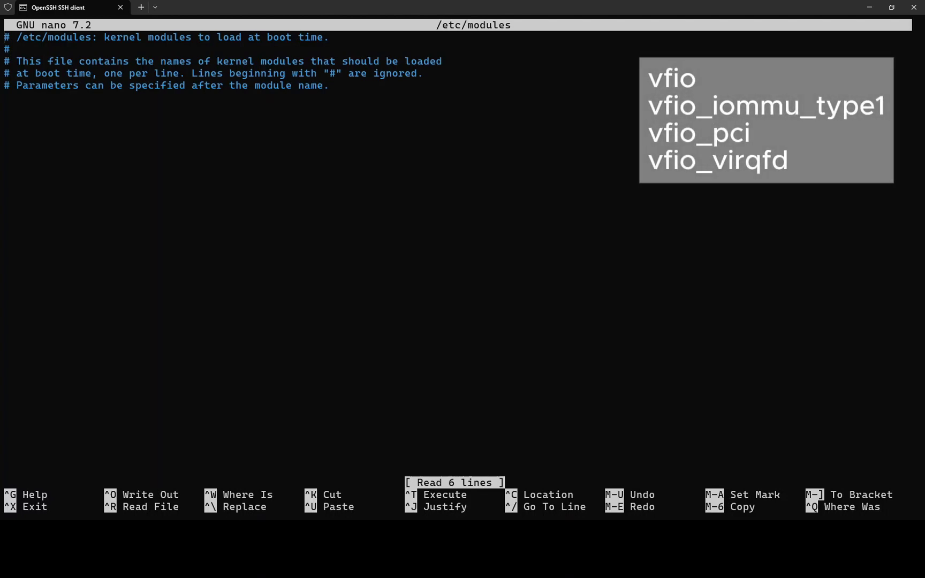
- Add vfio, vfio_iommu_type1, vfio_pci and vfio_virqfd below the comments and save
key("Down")
key("Down")
key("Down")
key("Down")
type("vfio ")
type("vfio_")
type("iommu_")
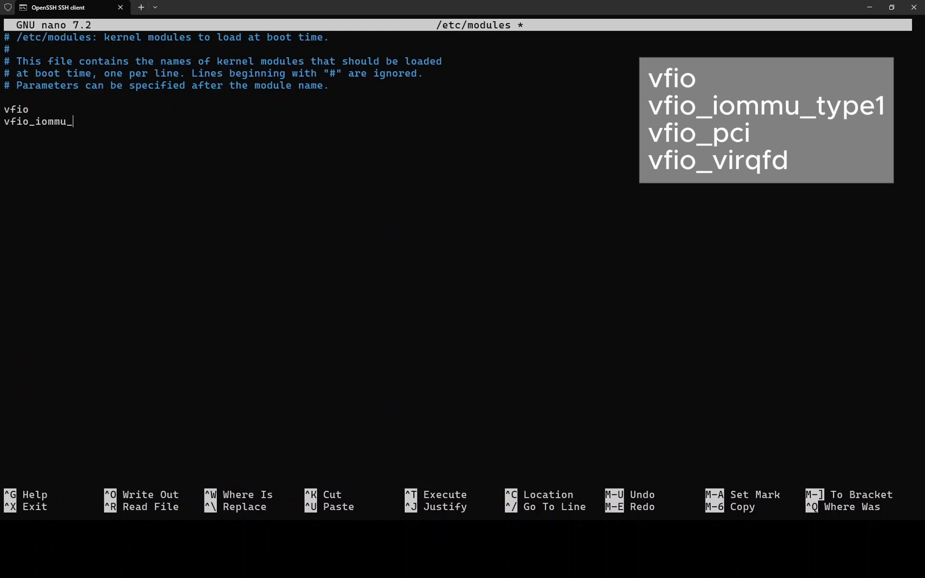
type("type1")
key("Return")
type("vfio_pci vf")
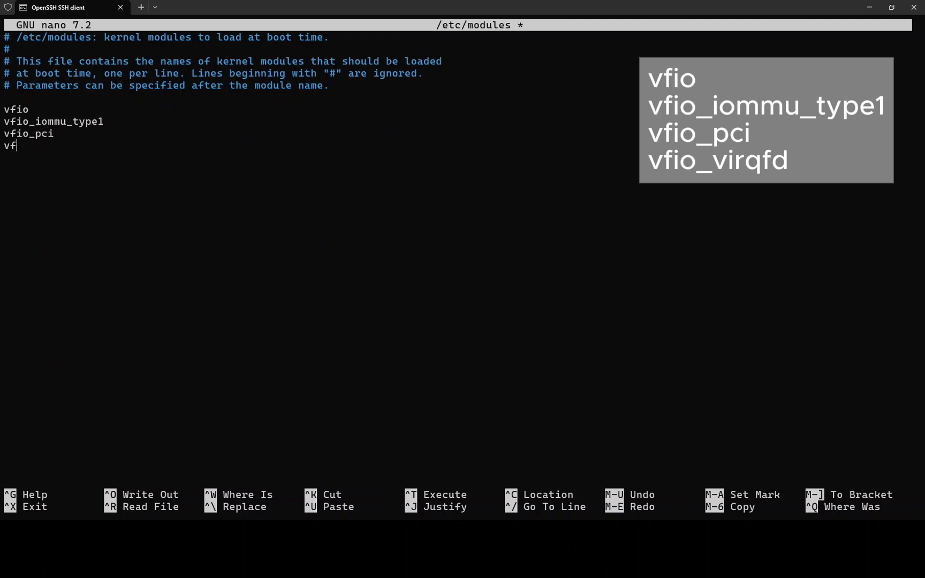
type("io_virqfd")
key("ctrl+x")
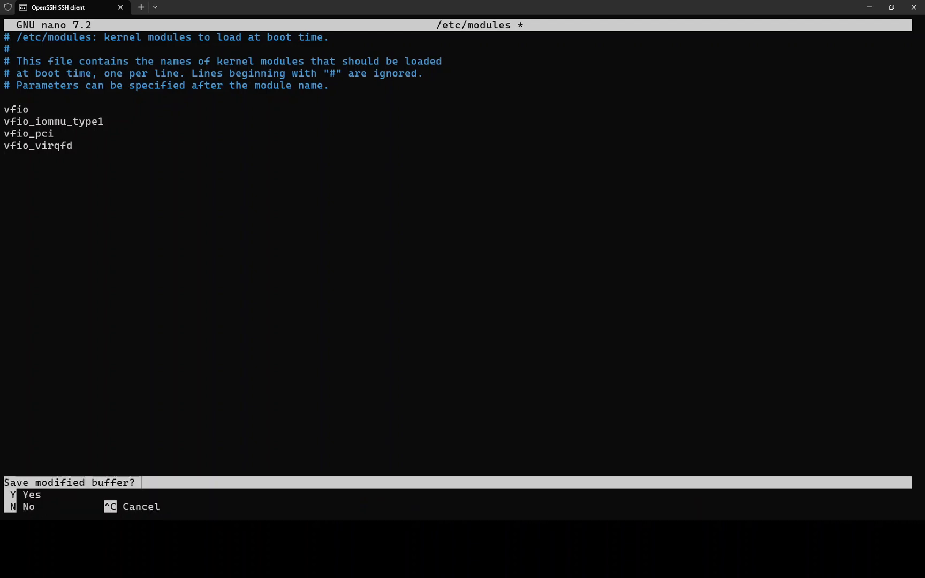
key("y")
key("Return")
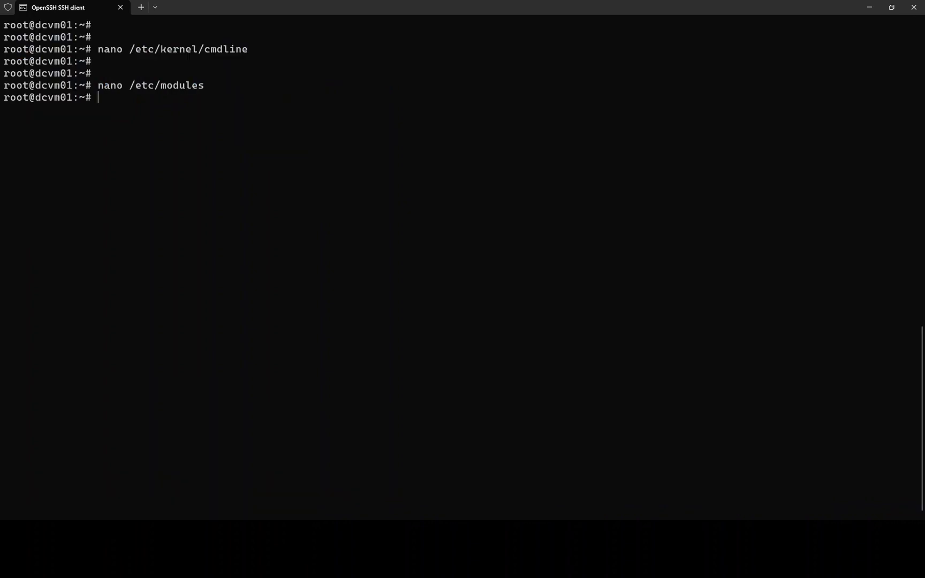
- Open /etc/default/grub in nano
key("Return")
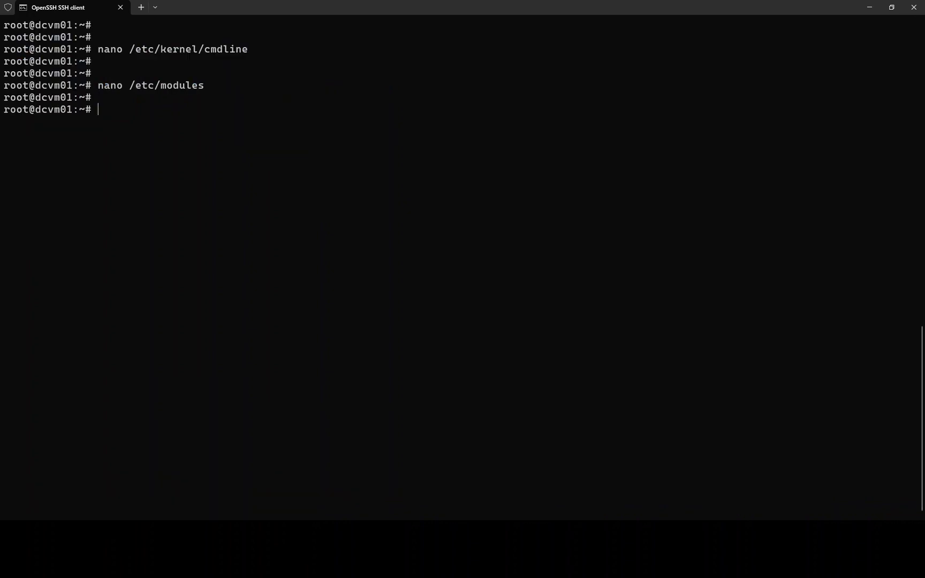
key("Return")
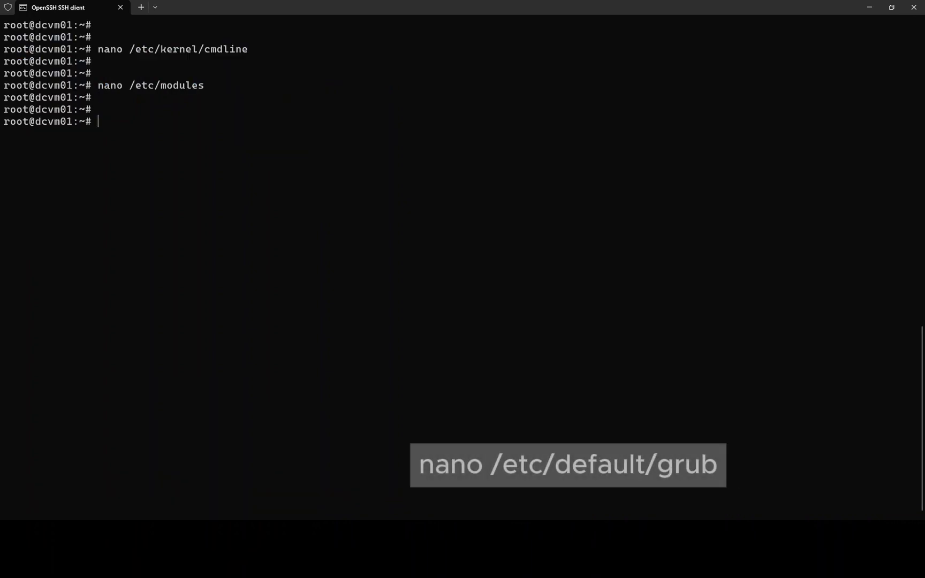
type("nano ")
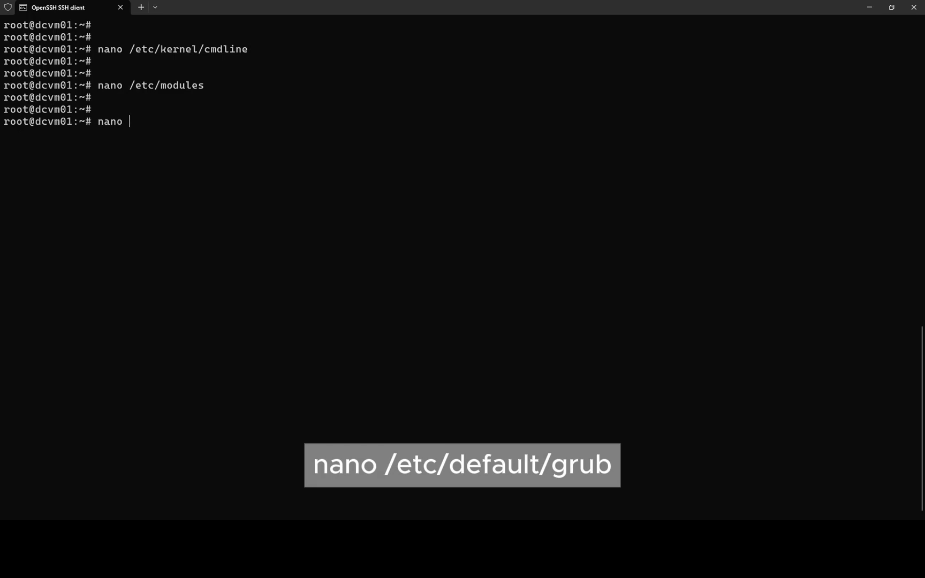
type("/etc/default/gr")
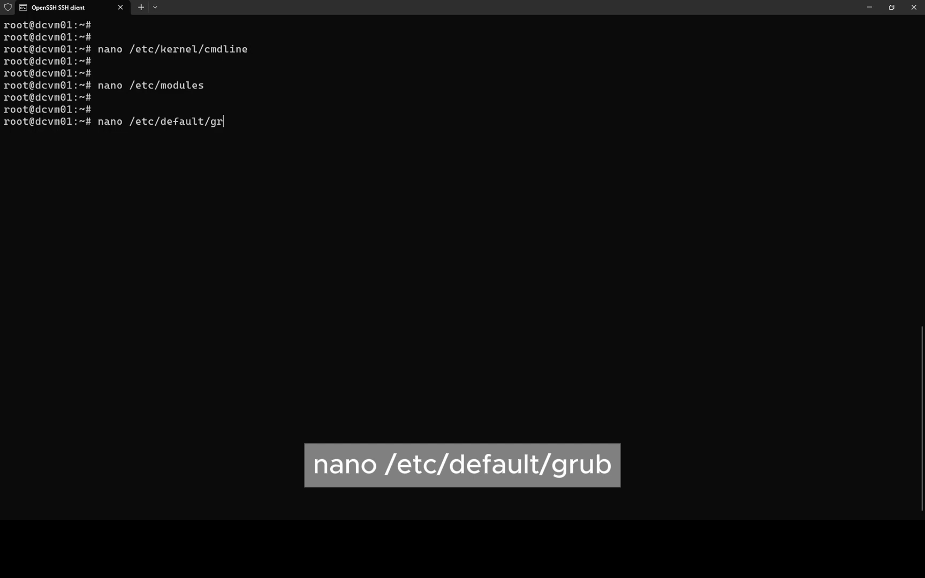
type("ub")
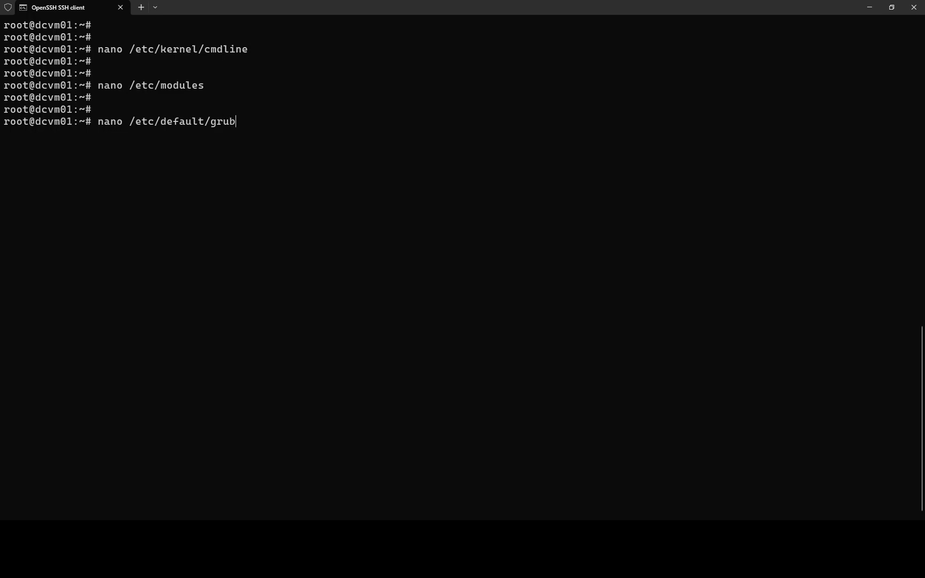
key("Return")
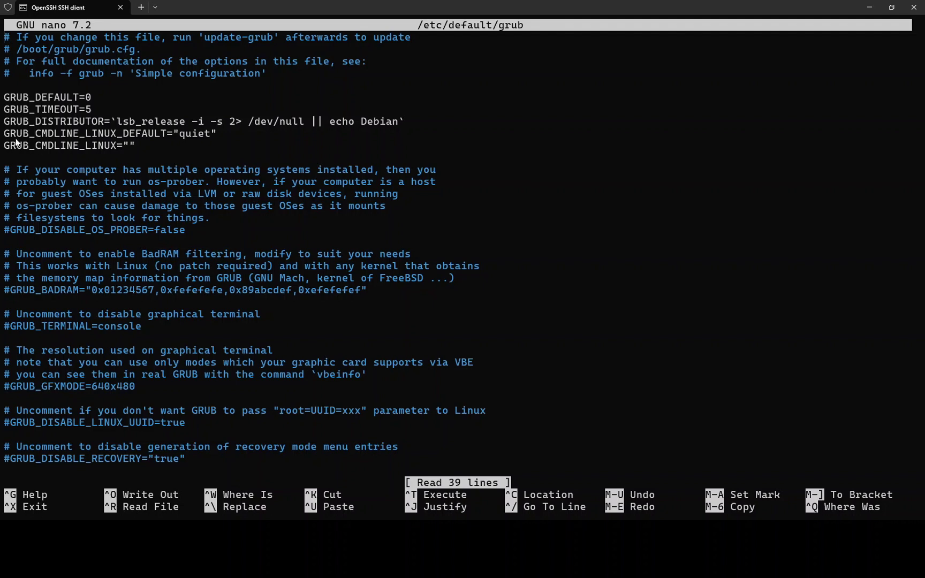
- Change GRUB_CMDLINE_LINUX_DEFAULT to "quiet intel_iommu=on" and save the file
left_click_drag(7, 137, 212, 136)
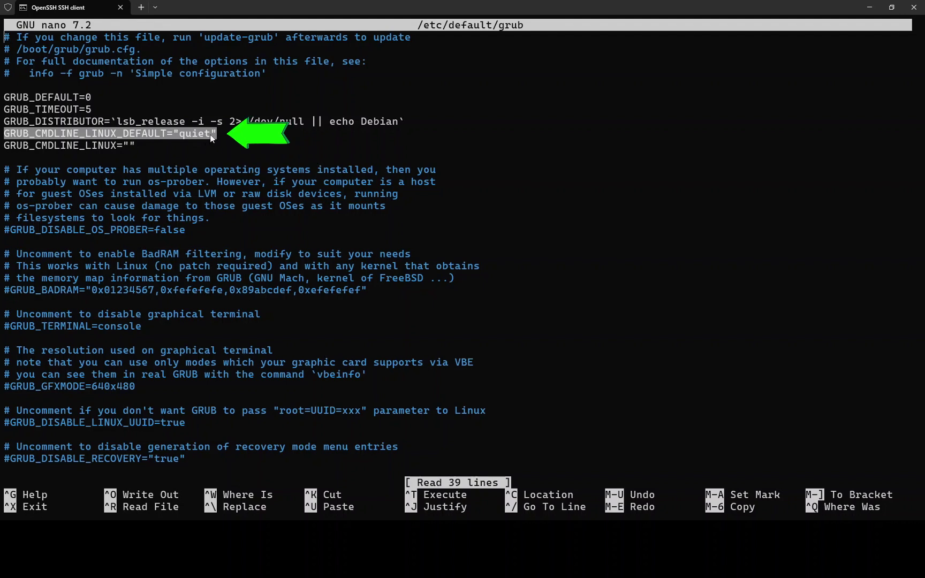
left_click(209, 137)
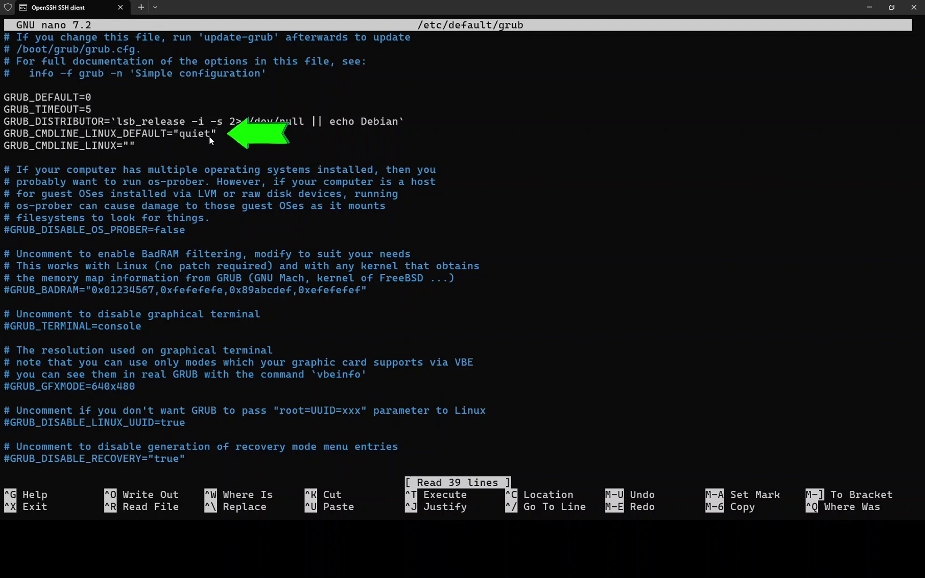
key("Down")
key("Down")
key("Down")
key("Down")
key("Down")
key("Down")
key("Down")
key("Down")
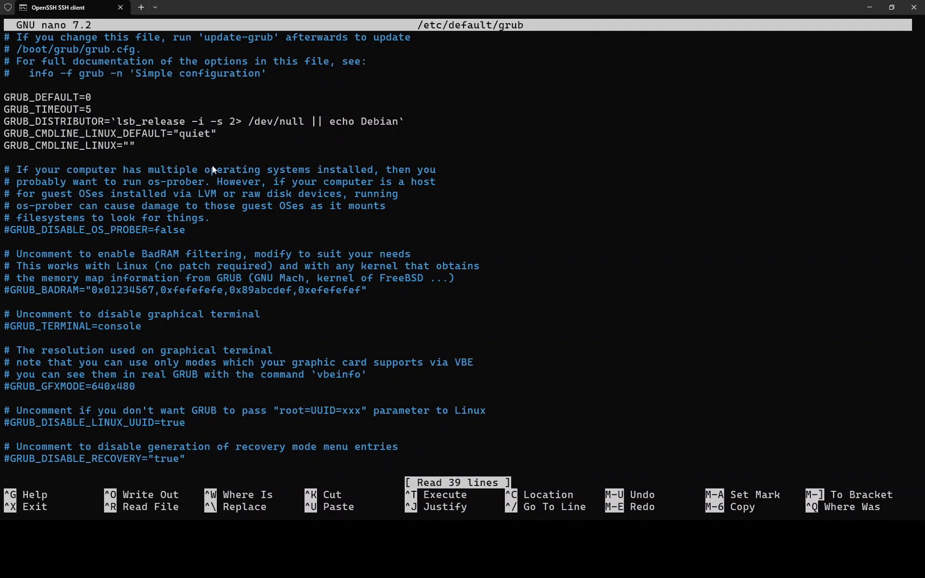
key("Right")
key("Right")
key("Right")
key("Right")
key("Right")
key("Right")
key("Right")
key("Right")
key("Right")
key("Right")
key("Right")
key("Right")
key("Right")
key("Right")
key("Right")
key("Right")
key("Right")
key("Right")
key("Right")
key("Right")
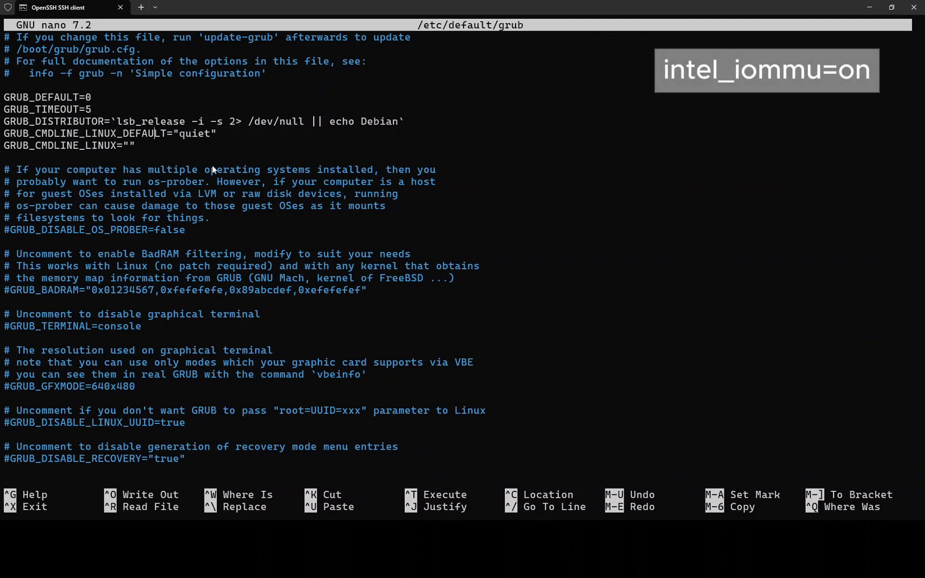
key("Right")
type("intel_")
type("i")
key("BackSpace")
type("iommu=on")
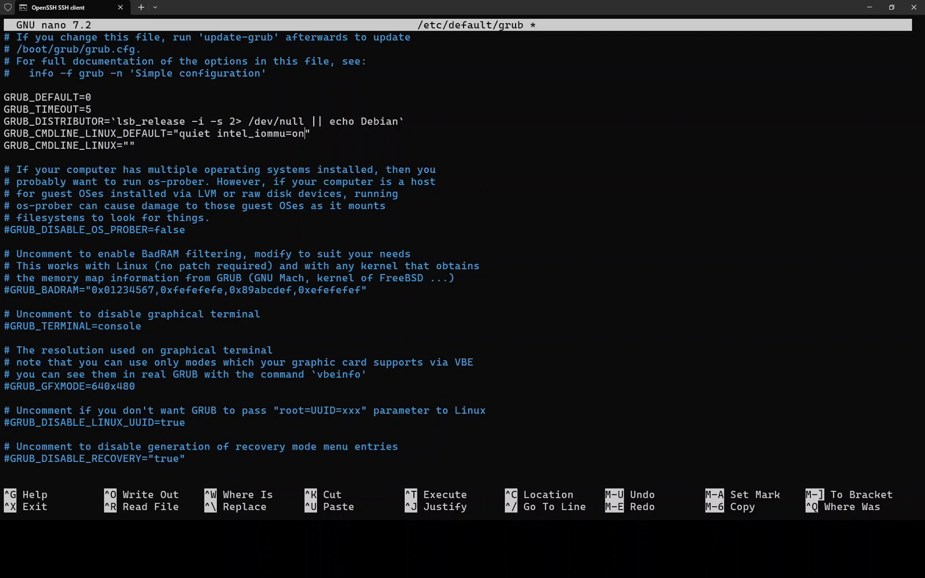
key("ctrl+x")
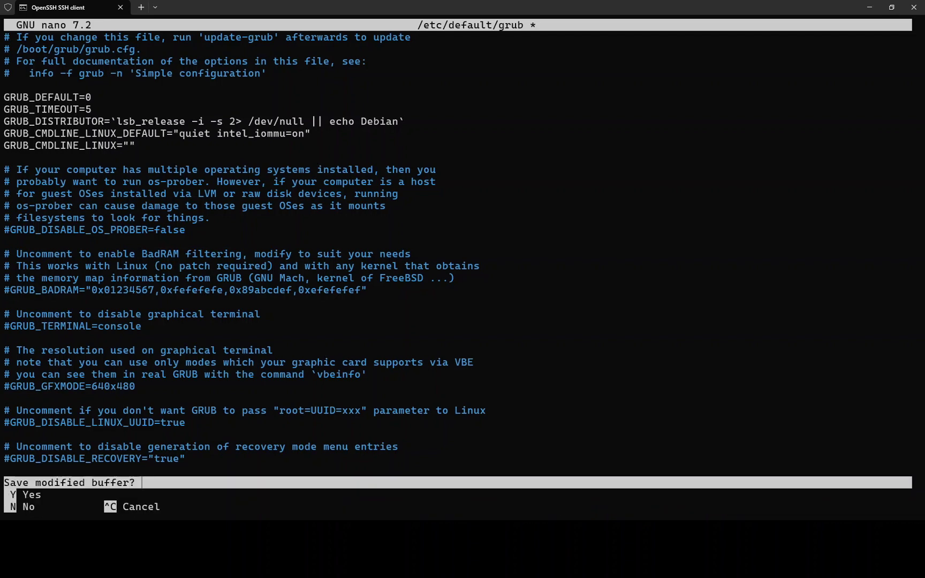
key("y")
key("Return")
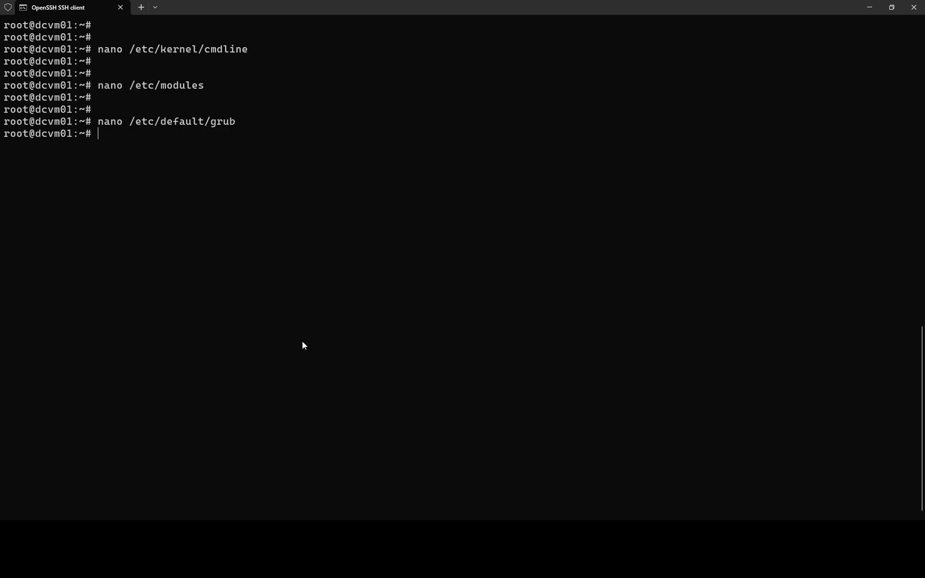
- Run proxmox-boot-tool refresh to update both boot disks, then clear the screen
key("Return")
key("Return")
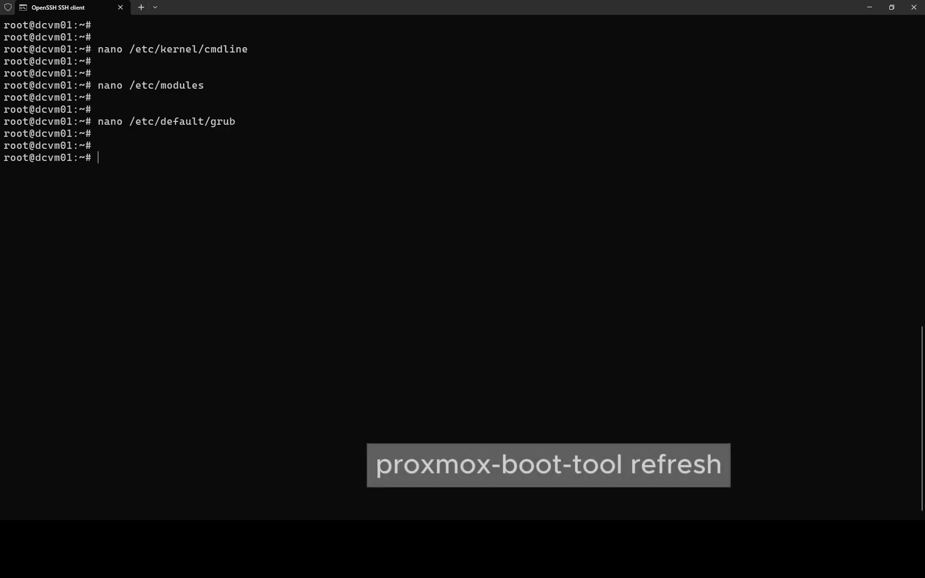
type("proxmox")
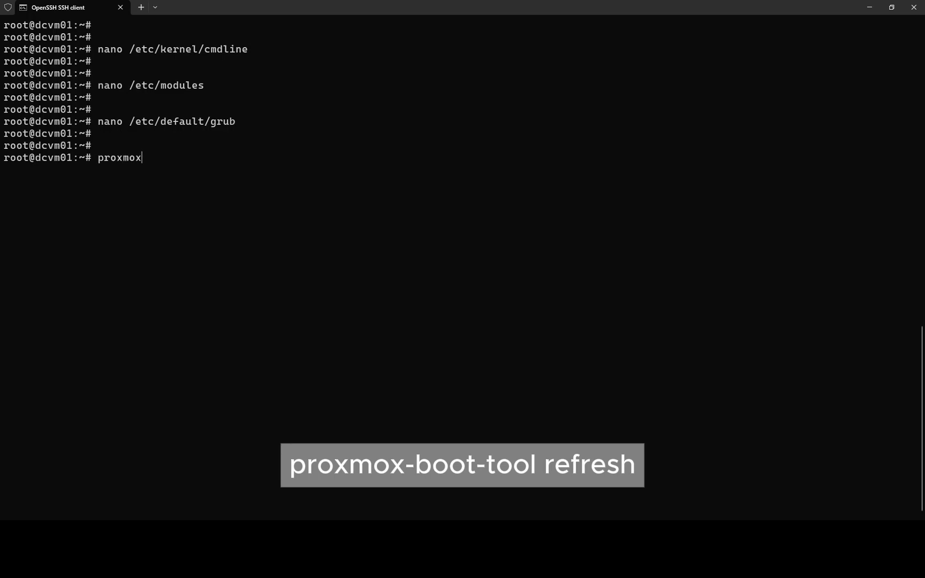
type("-boot-tool fresh")
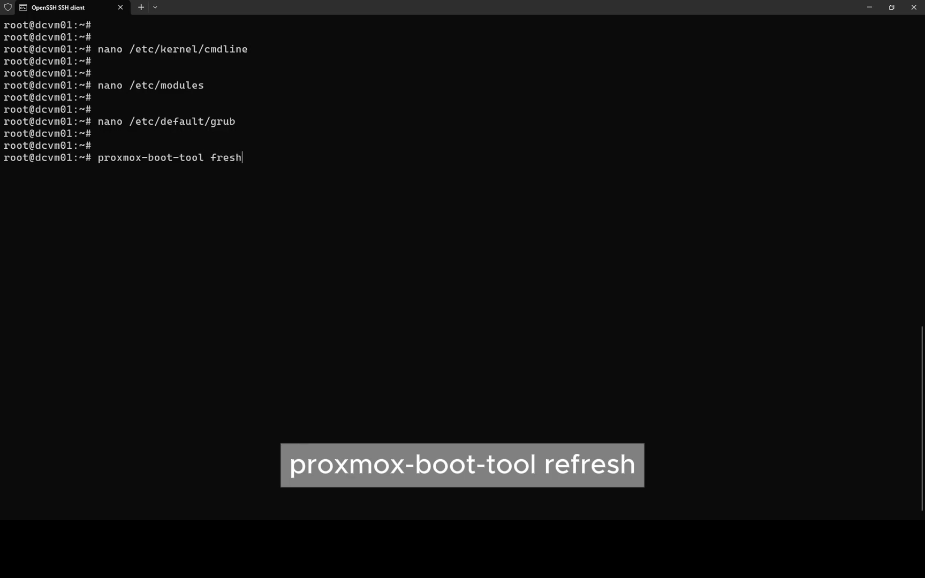
key("BackSpace")
key("BackSpace")
key("BackSpace")
key("BackSpace")
key("BackSpace")
type("refresh")
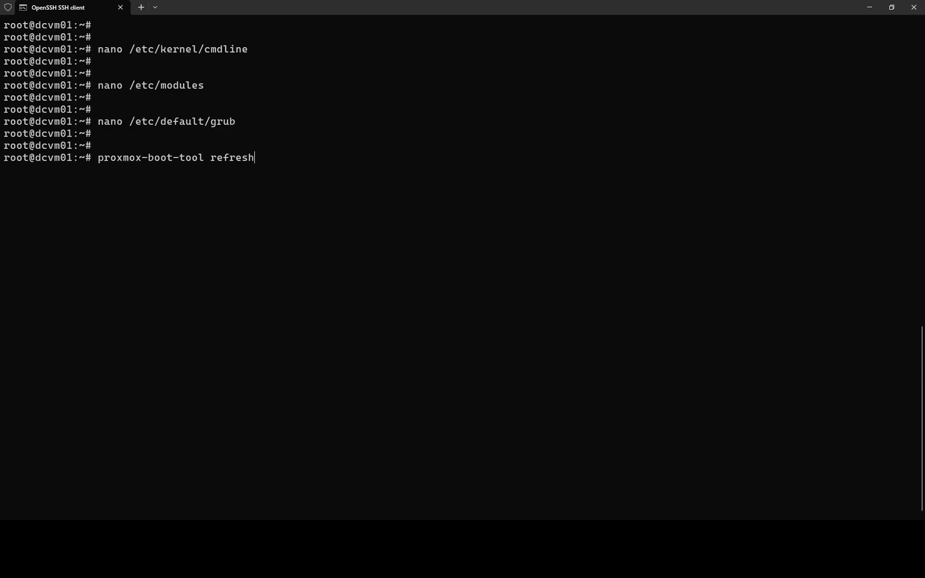
key("Return")
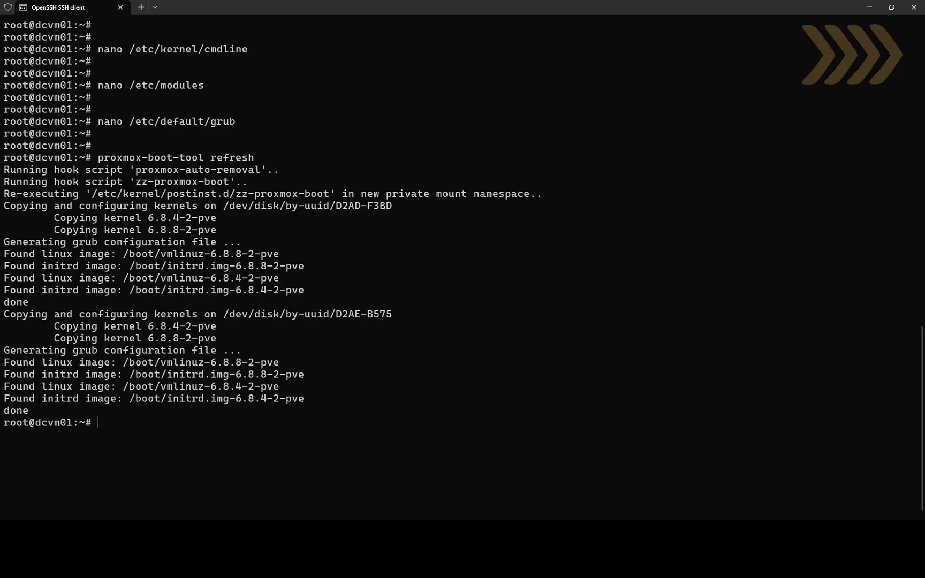
key("Return")
key("Return")
key("ctrl+l")
key("Return")
key("Return")
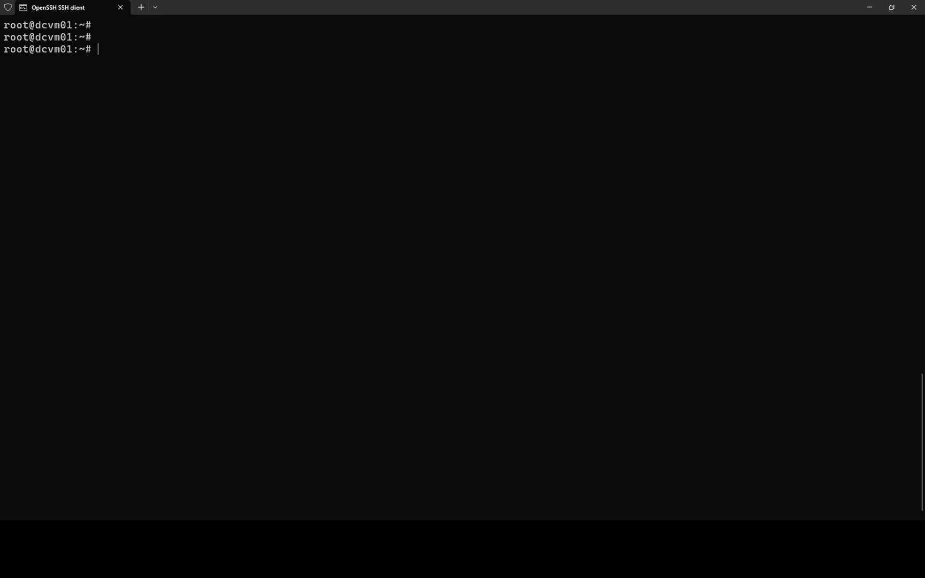
- Run update-initramfs -u -k all for both kernels, then clear the screen
type("up")
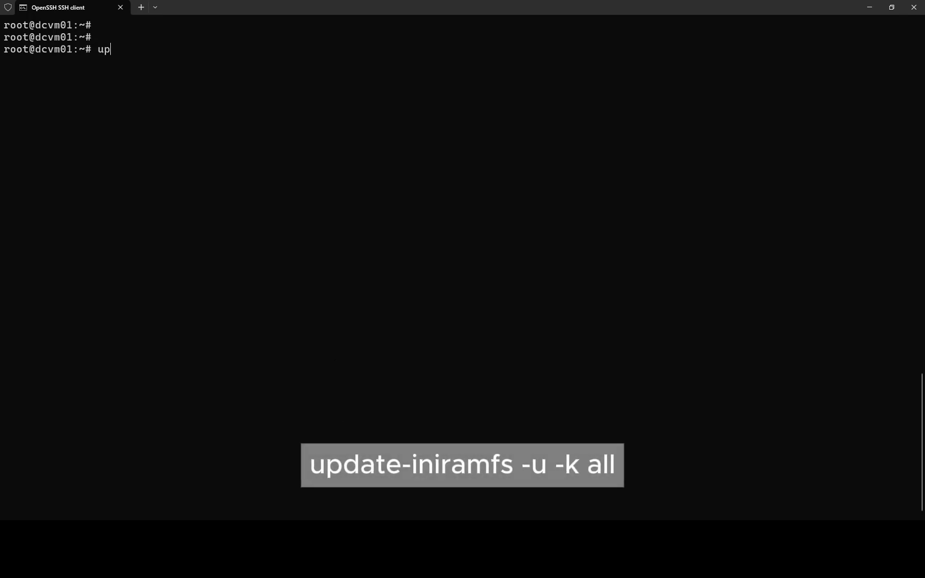
type("date-initramfs -u")
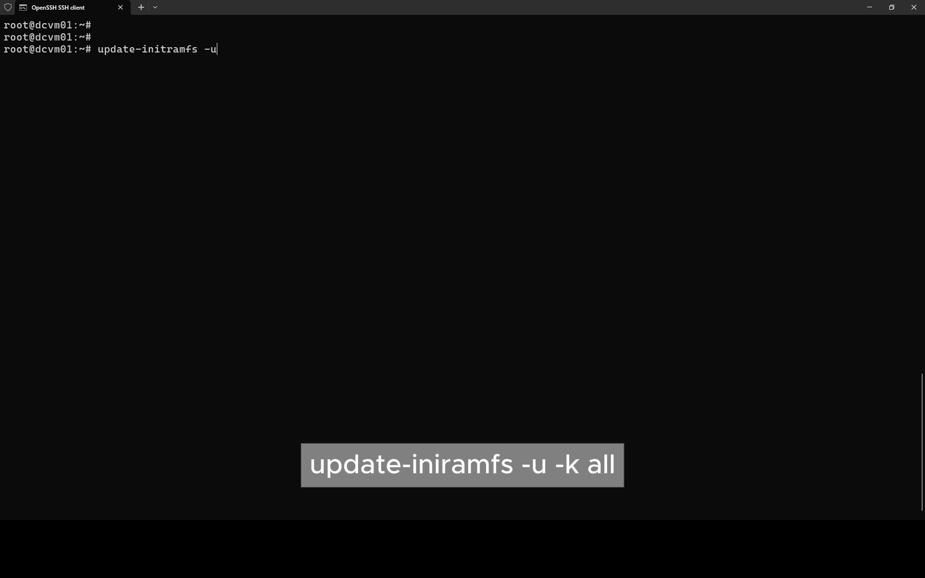
type(" -k all")
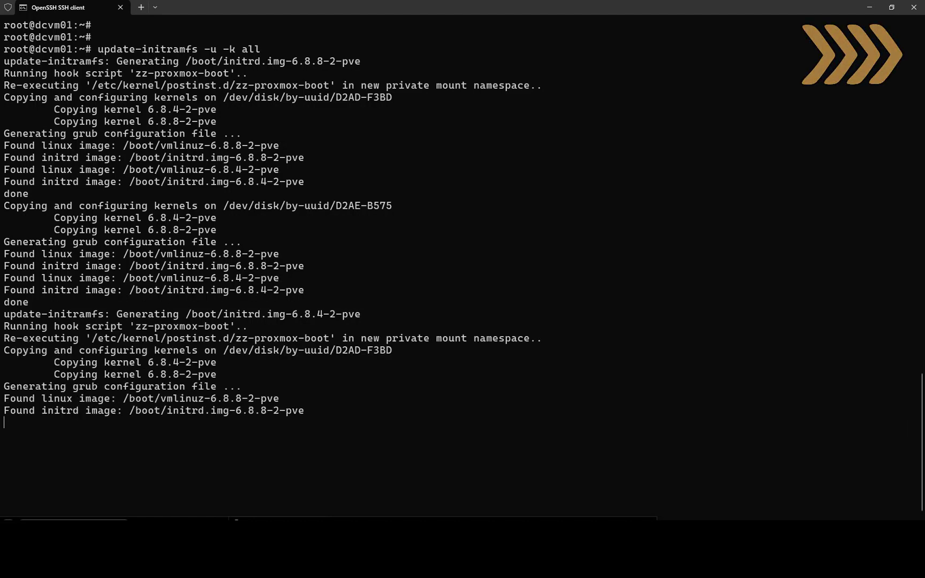
key("Return")
key("Return")
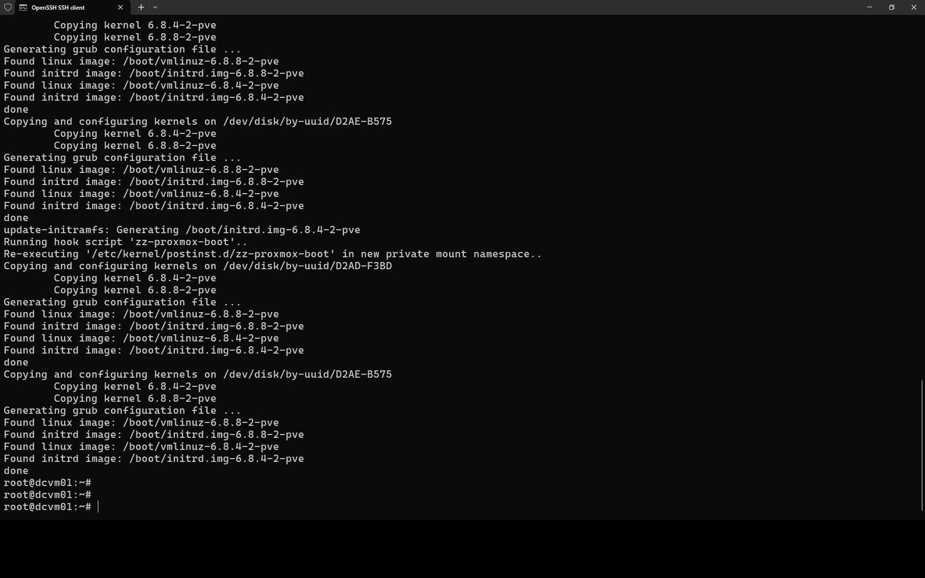
key("ctrl+l")
key("Return")
key("Return")
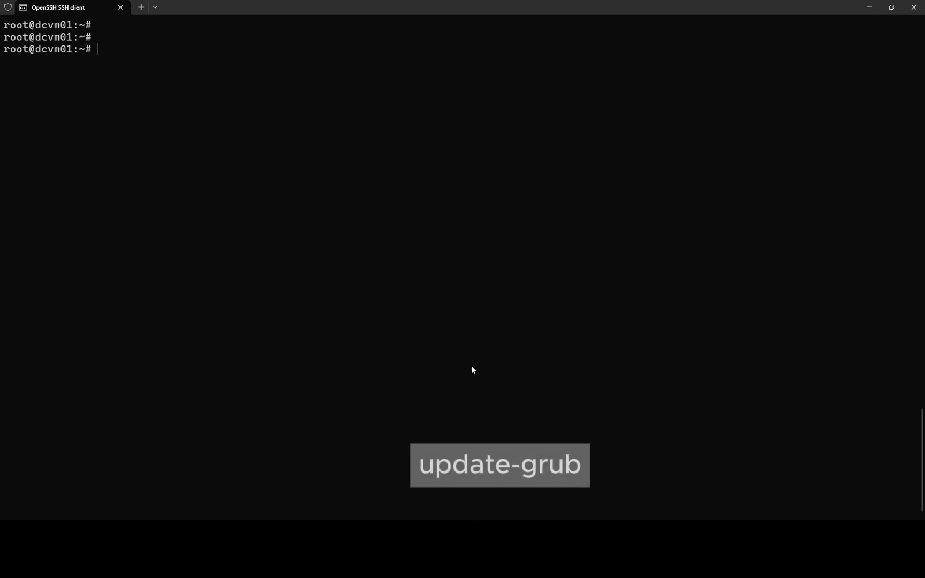
- Run update-grub to regenerate the grub configs on both disks
type("upda")
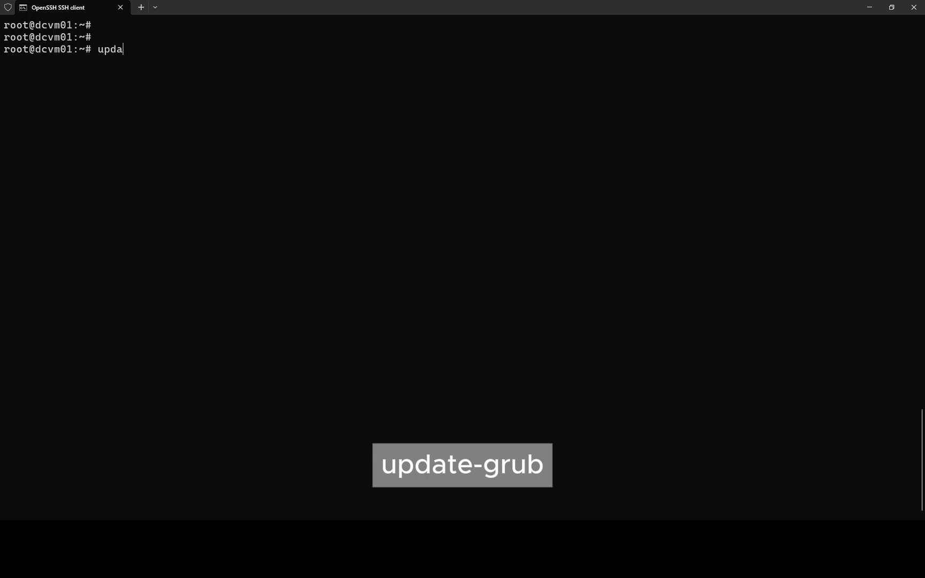
type("te-grub")
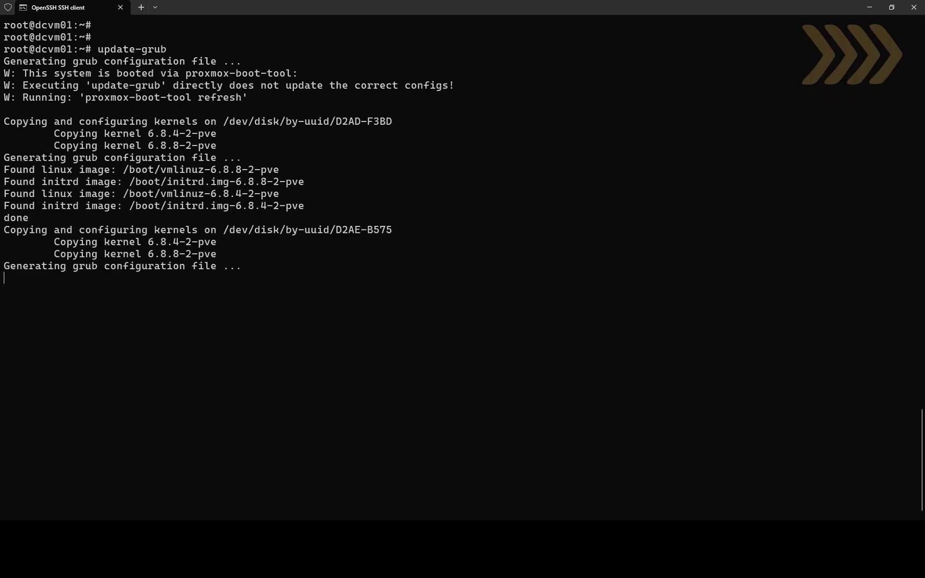
key("Return")
key("Return")
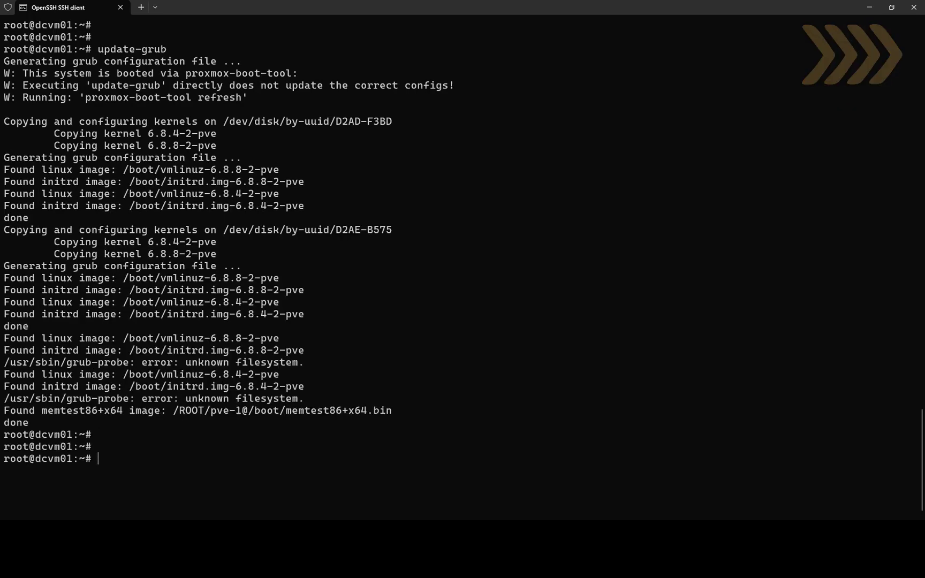
- Reboot the Proxmox host
key("ctrl+l")
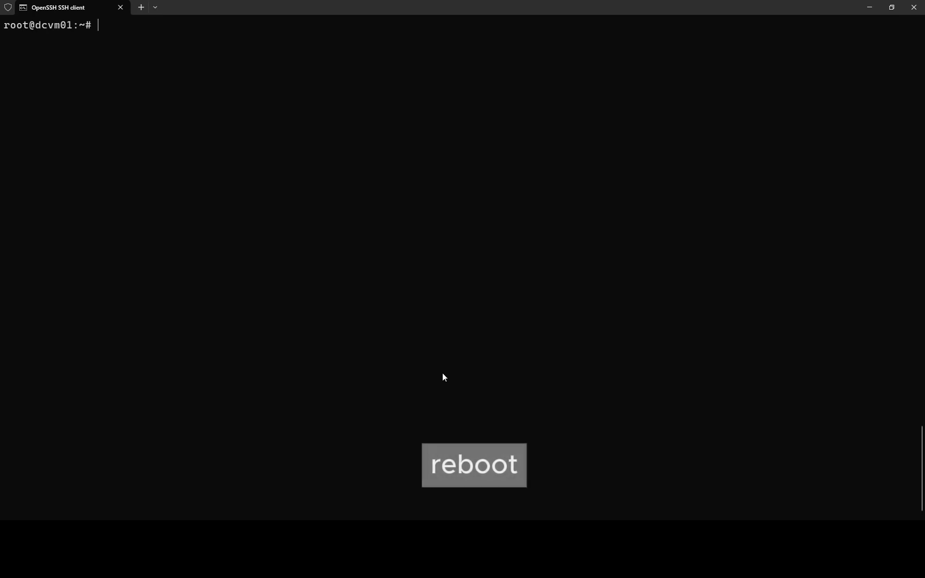
key("Return")
key("Return")
type("reboot")
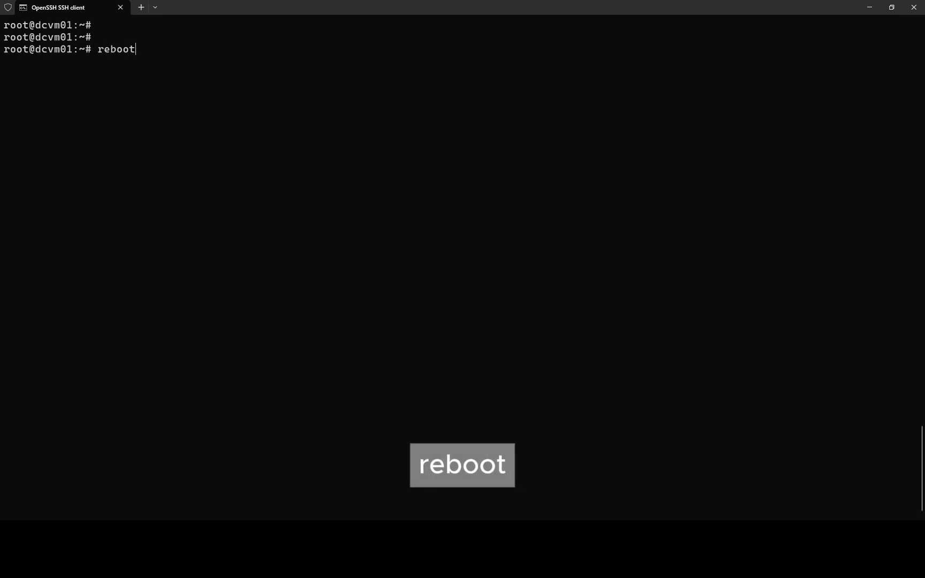
key("Return")
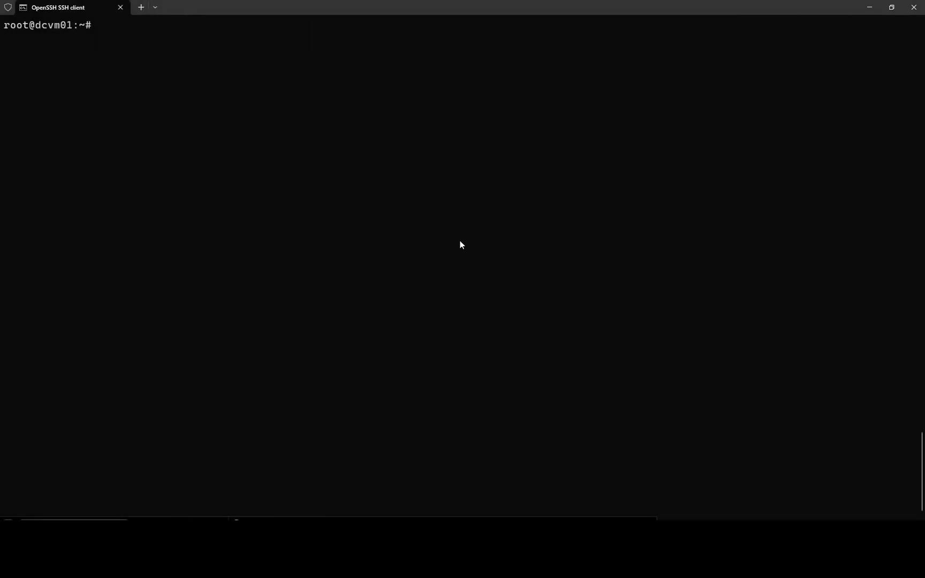
- Rerun the dmesg DMAR/IOMMU grep and confirm "DMAR: IOMMU enabled" appears
key("Return")
key("Return")
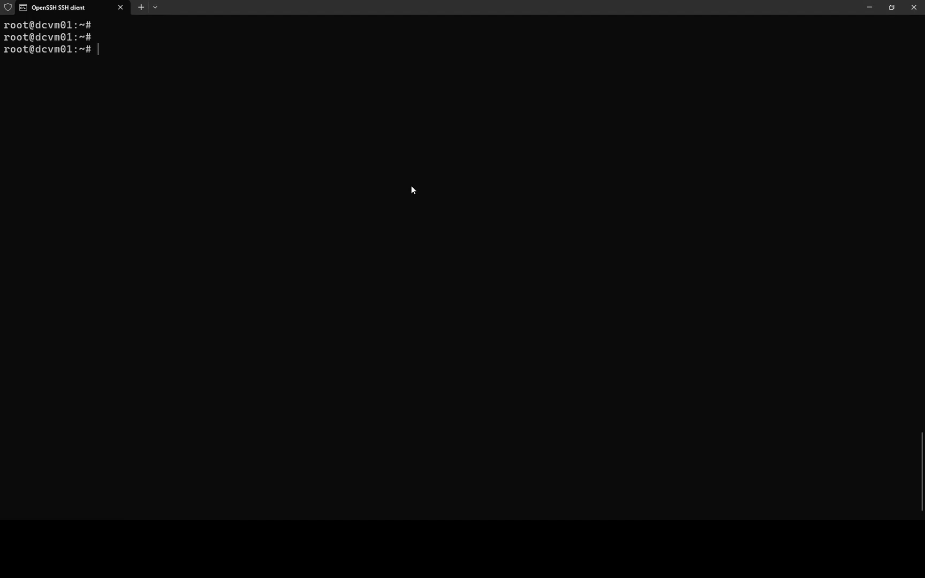
key("ctrl+v")
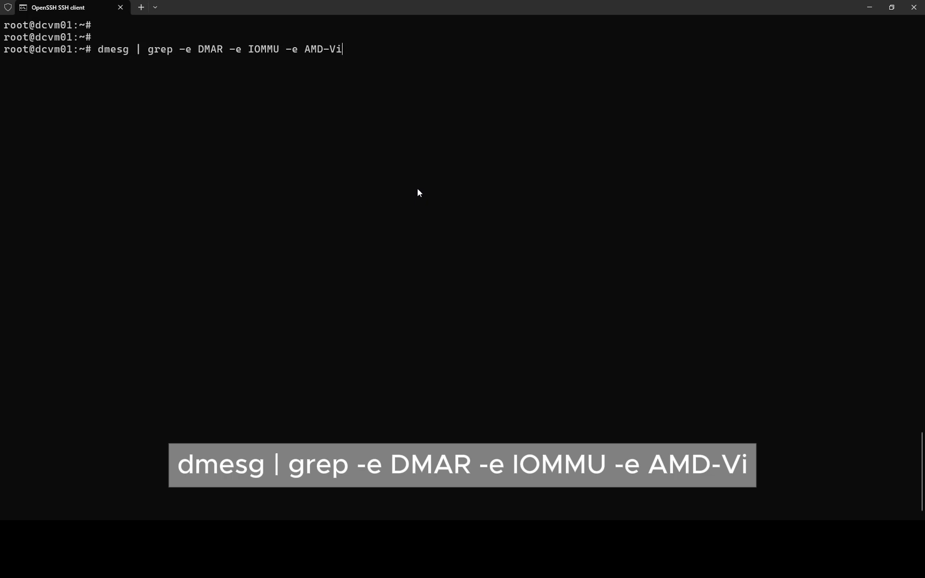
key("Return")
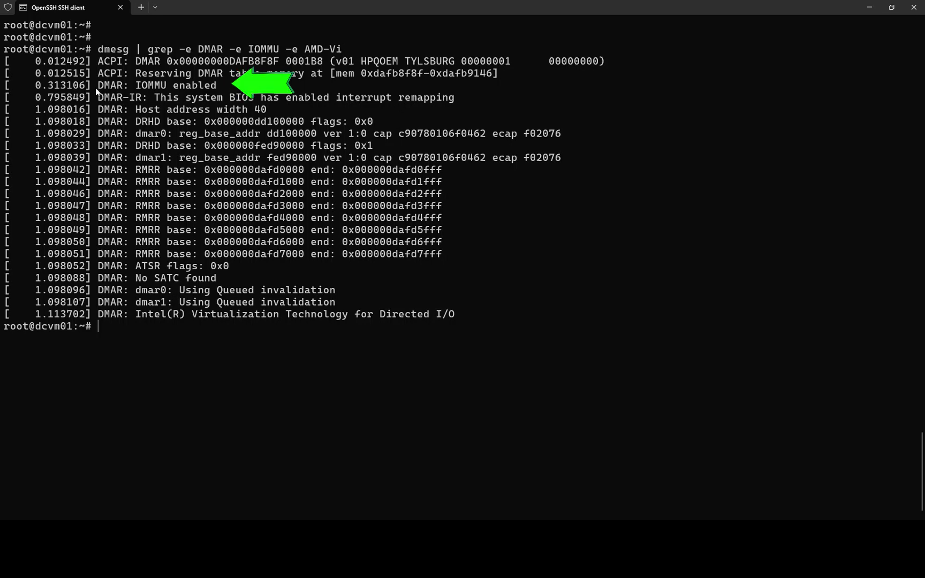
left_click_drag(98, 85, 218, 89)
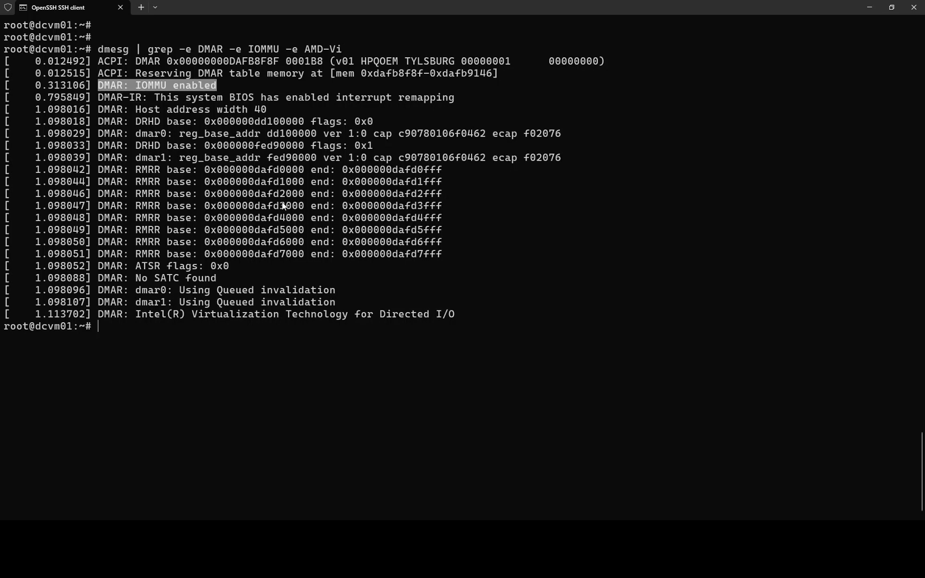
left_click(299, 266)
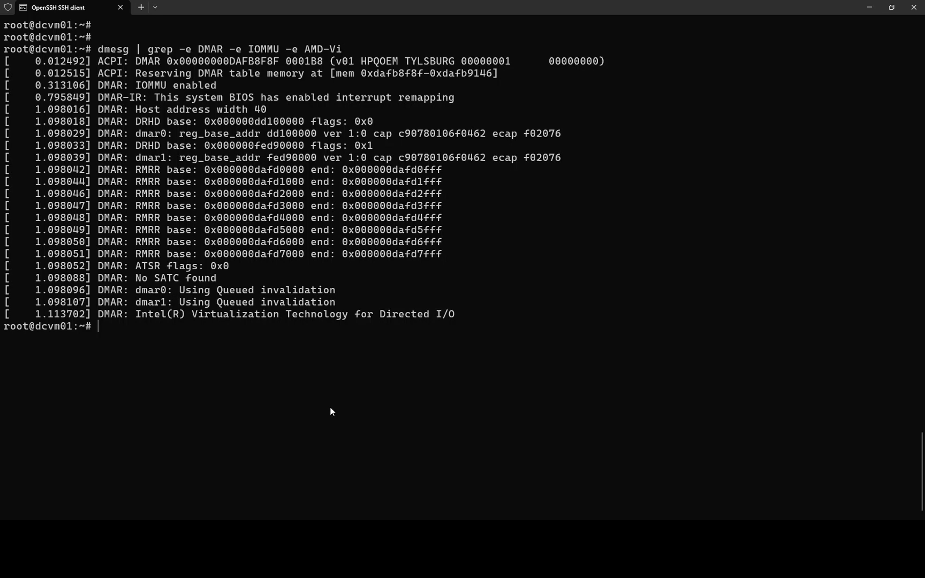
- Run lsmod | grep vfio to confirm vfio, vfio_pci and vfio_iommu_type1 are loaded
key("ctrl+l")
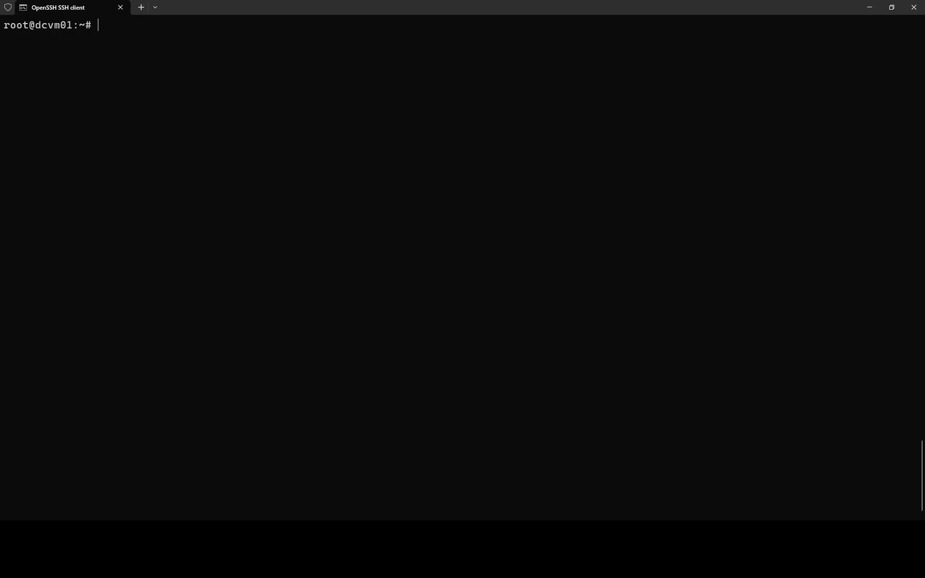
key("Return")
key("Return")
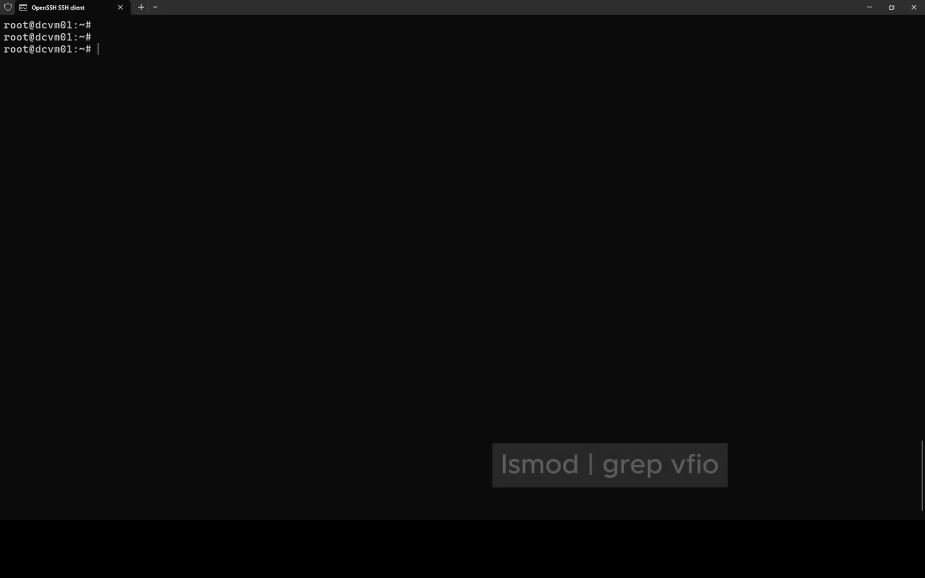
type("lsmod ")
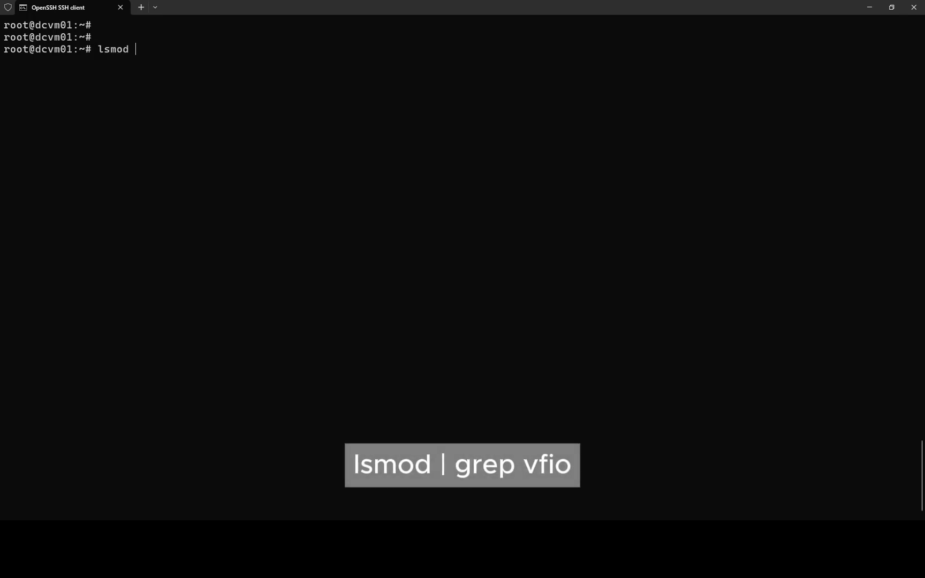
type("| grep vfio")
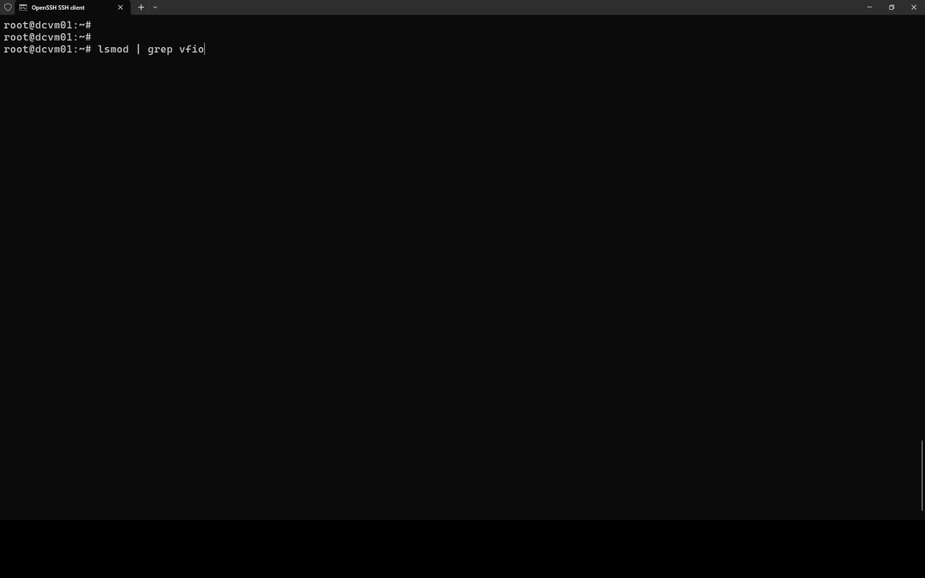
key("Return")
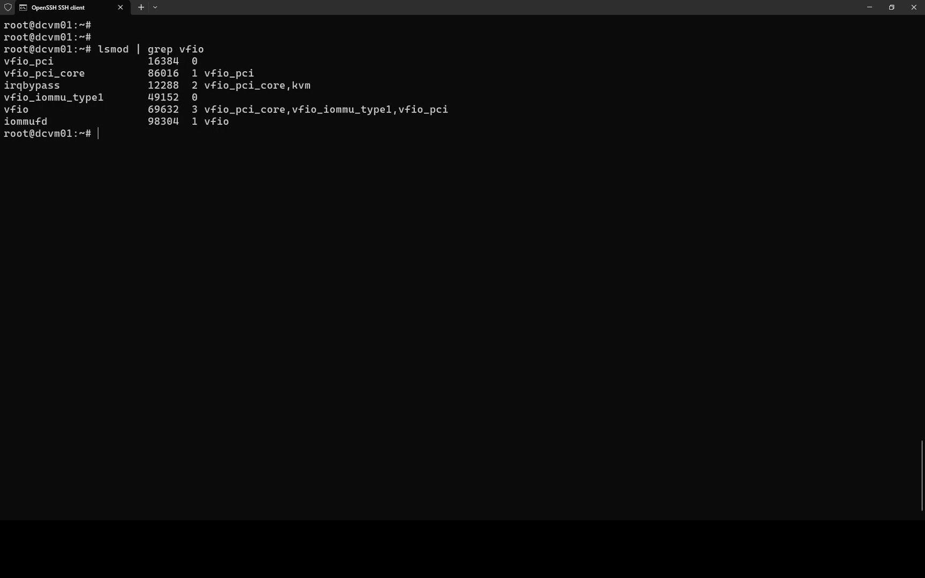
key("Return")
key("Return")
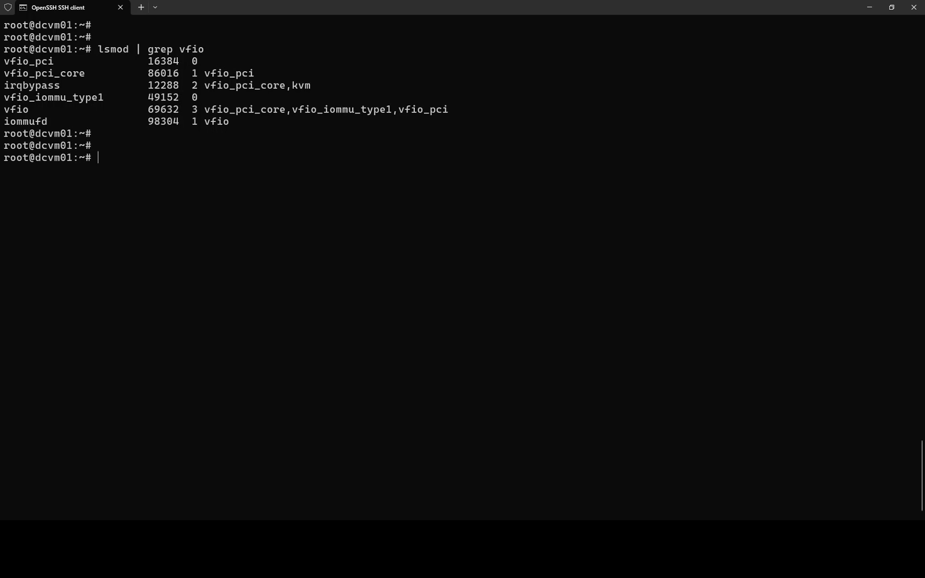
- Run dmesg | grep 'remapping' to check interrupt remapping is enabled
key("ctrl+l")
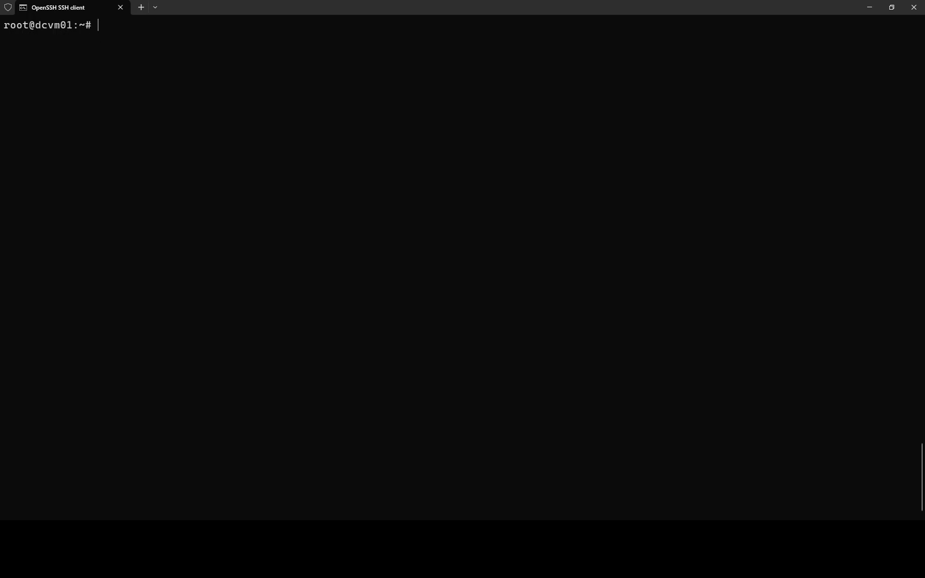
key("Return")
key("Return")
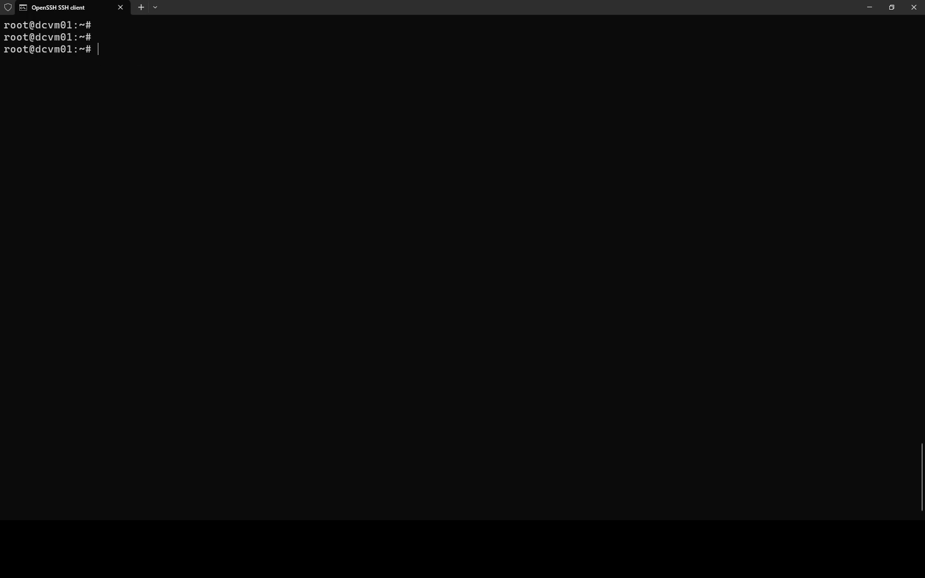
type("dmesg")
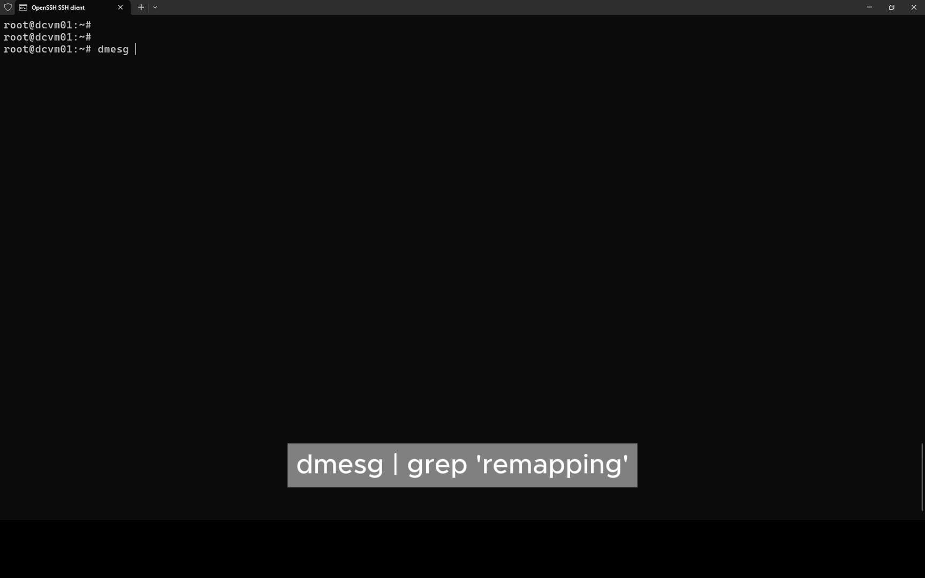
type(" | grep 'remapping'")
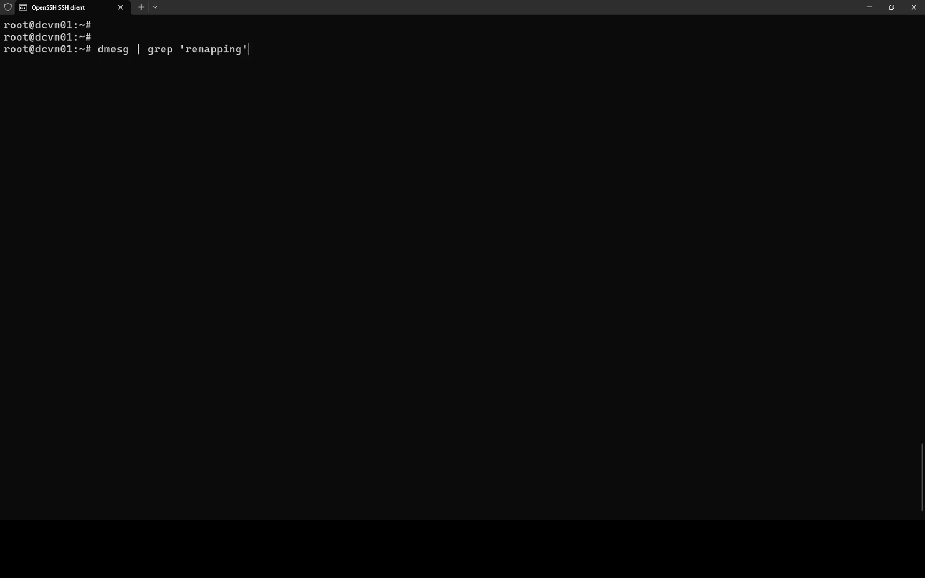
key("Return")
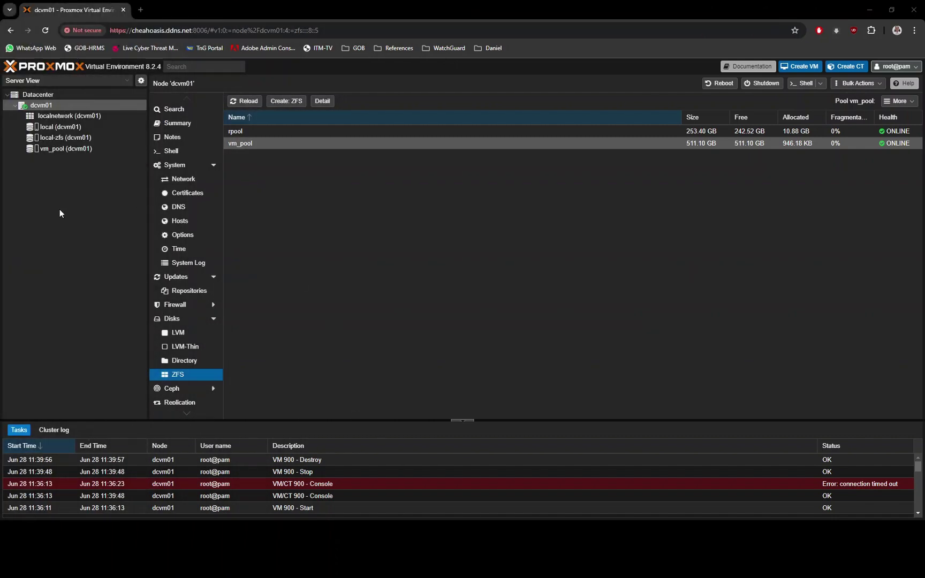
- Start a new Proxmox VM with ID 900 named dctns01
left_click(180, 125)
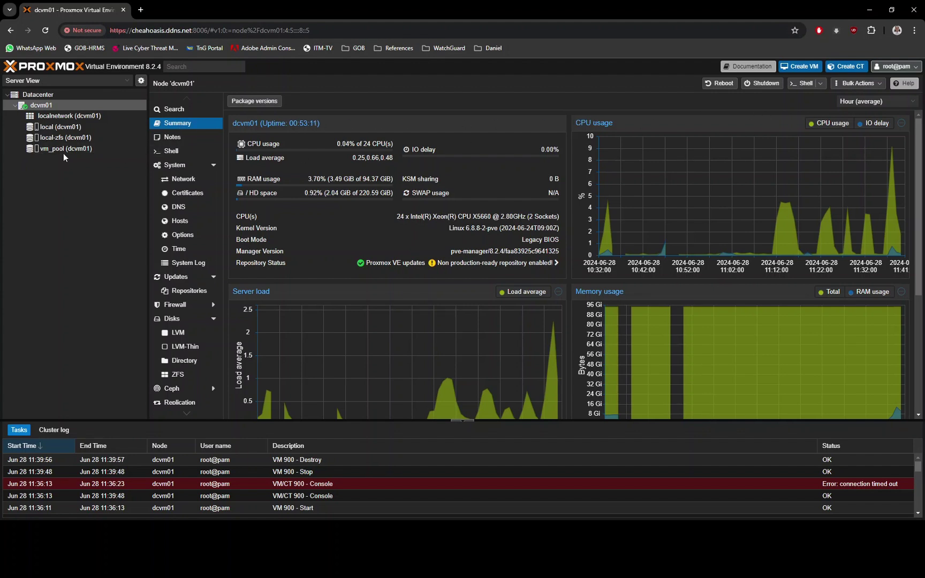
left_click(803, 76)
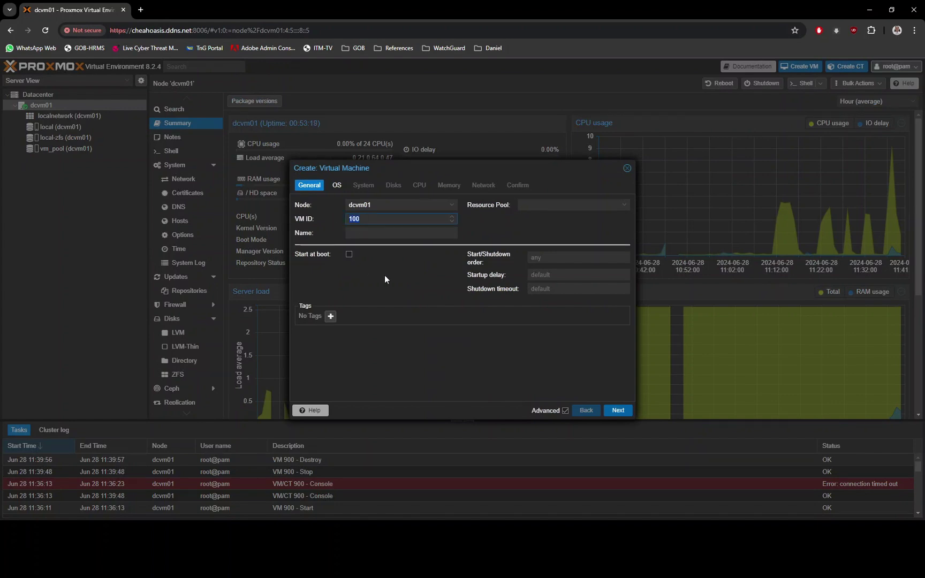
type("900")
key("Tab")
type("dctns01")
key("Return")
- Boot it from the TrueNAS SCALE 24.04.1.1 ISO, keeping Linux as the guest type
left_click(444, 234)
left_click(487, 258)
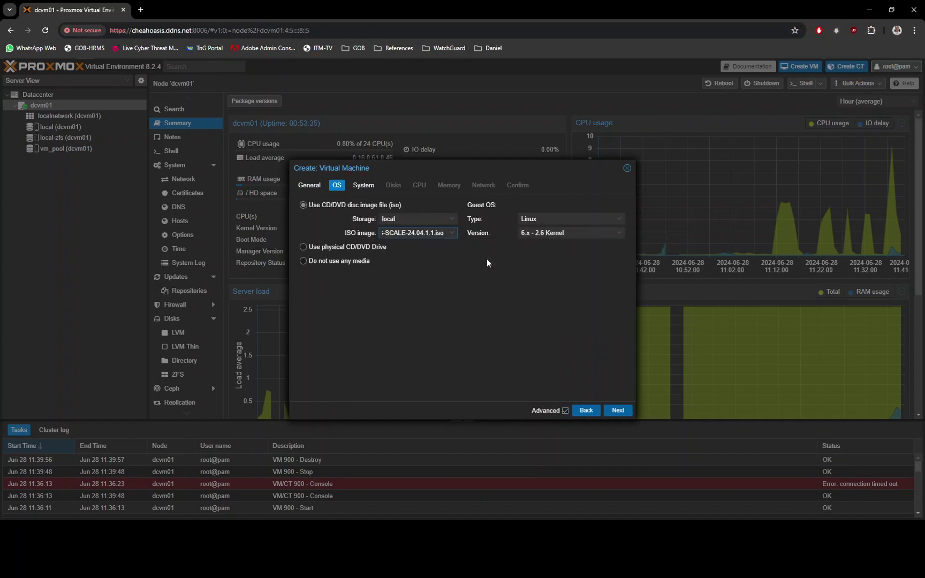
left_click(619, 218)
left_click(619, 233)
left_click(567, 242)
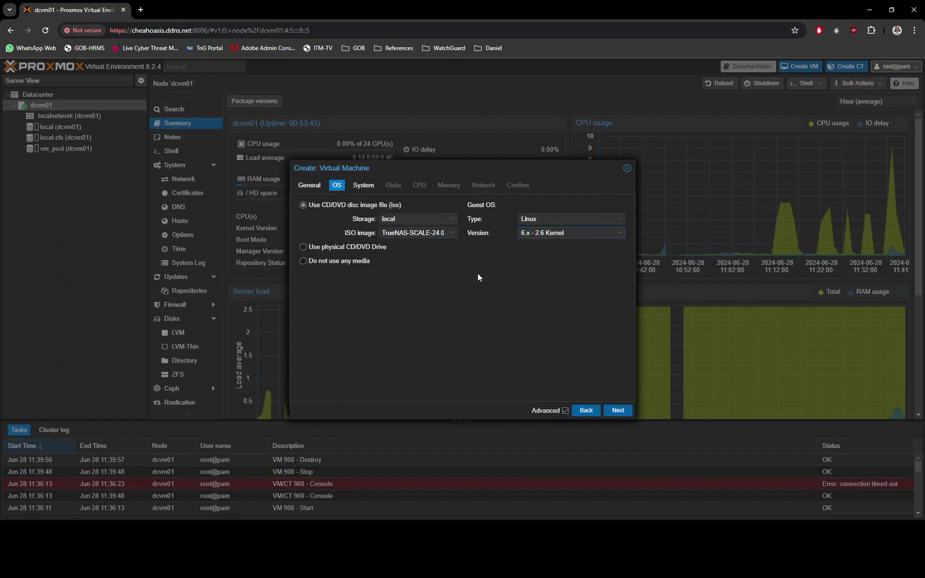
left_click(618, 410)
- Use the q35 machine type and OVMF (UEFI) firmware with the EFI disk on vm_pool
left_click(417, 218)
left_click(376, 242)
left_click(420, 247)
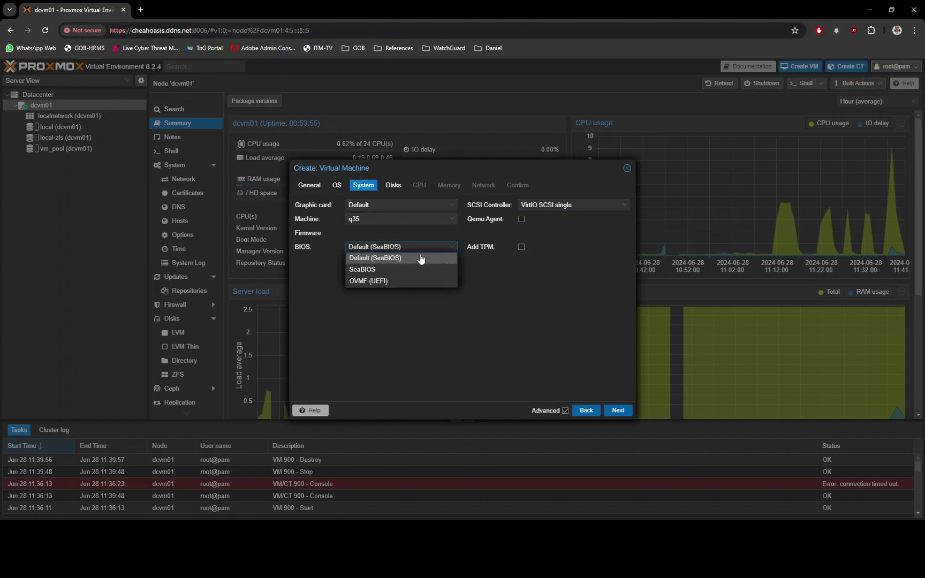
left_click(375, 281)
left_click(407, 275)
left_click(423, 314)
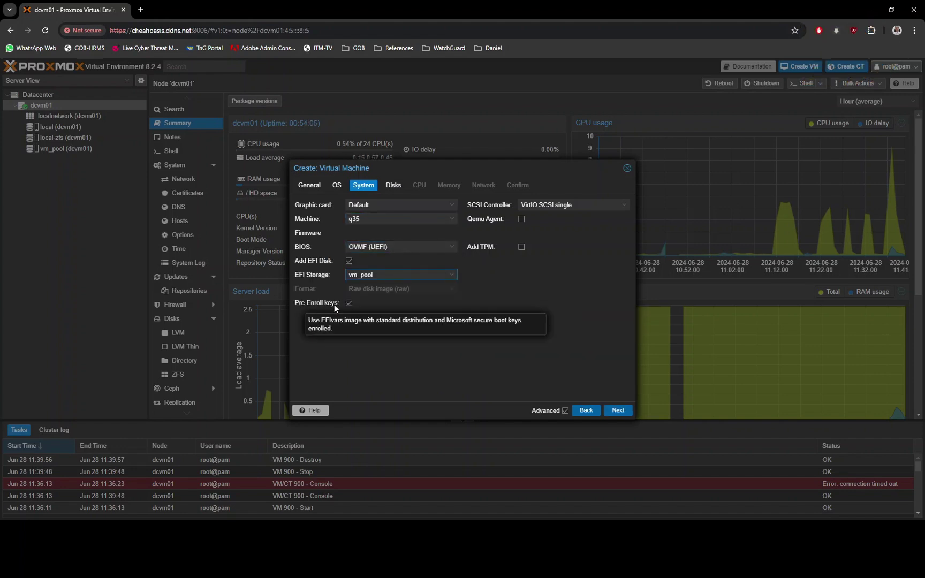
left_click(618, 410)
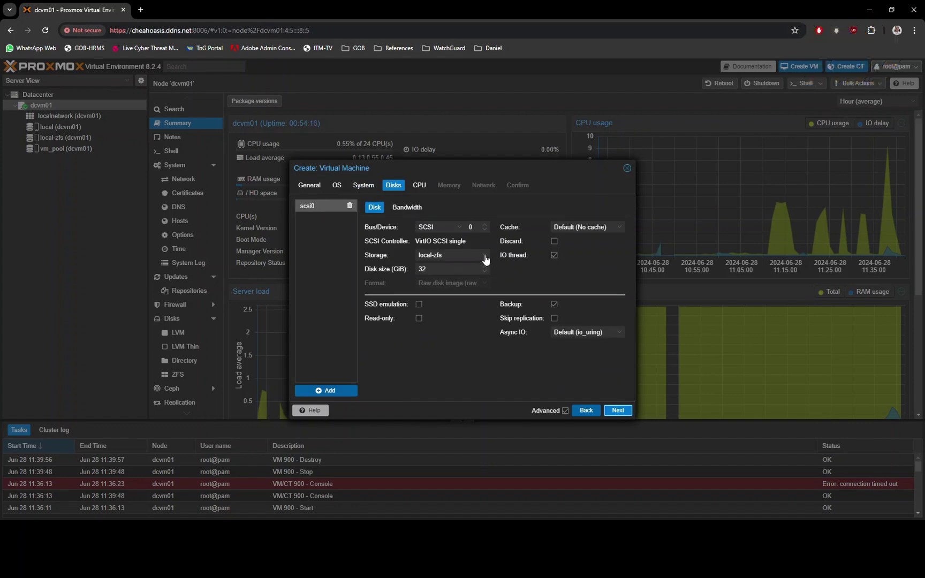
- Give the VM a 100 GiB system disk on vm_pool
left_click(485, 259)
left_click(474, 294)
key("Tab")
type("100")
left_click(617, 410)
- Assign 4 cores and 16384 MiB RAM with ballooning off, then create the VM
left_click(339, 219)
type("4")
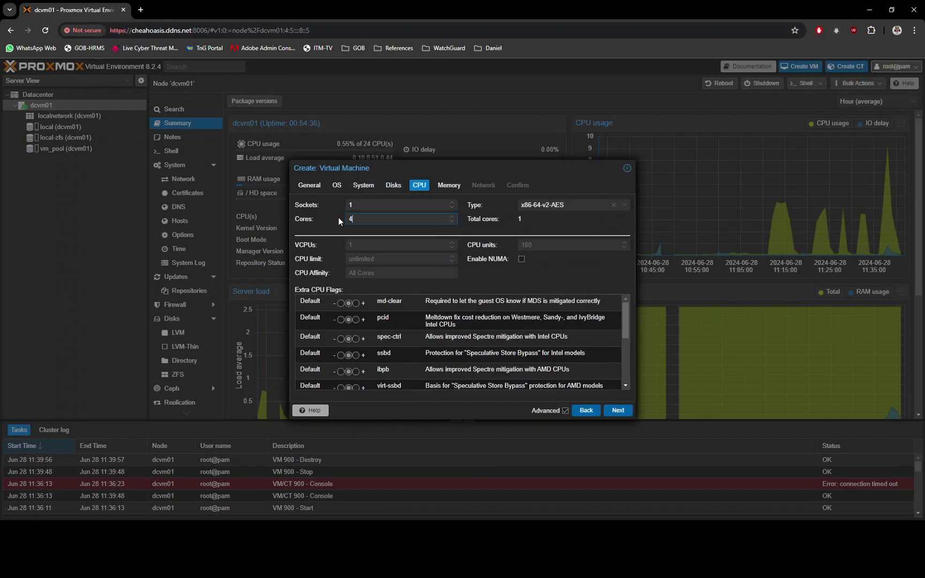
left_click(618, 410)
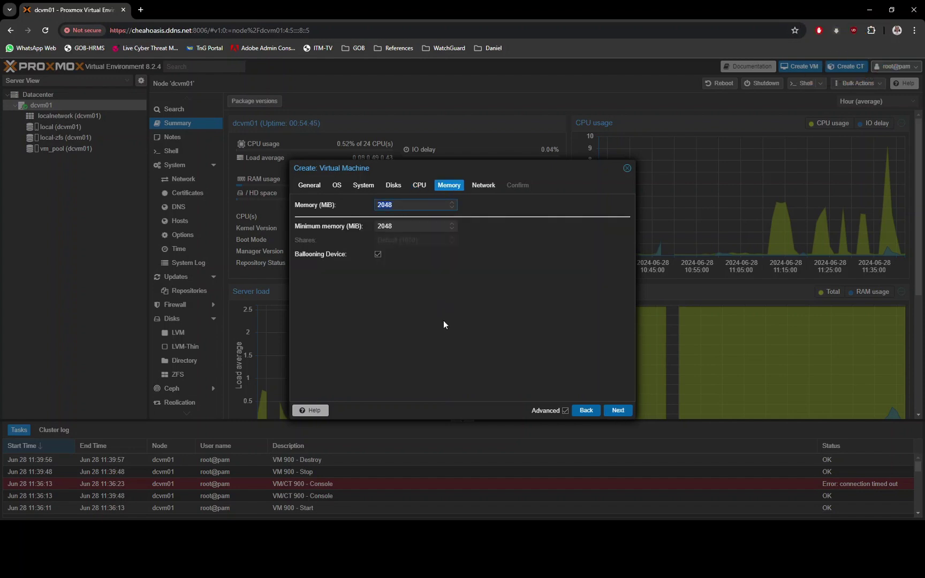
type("16384")
left_click(378, 254)
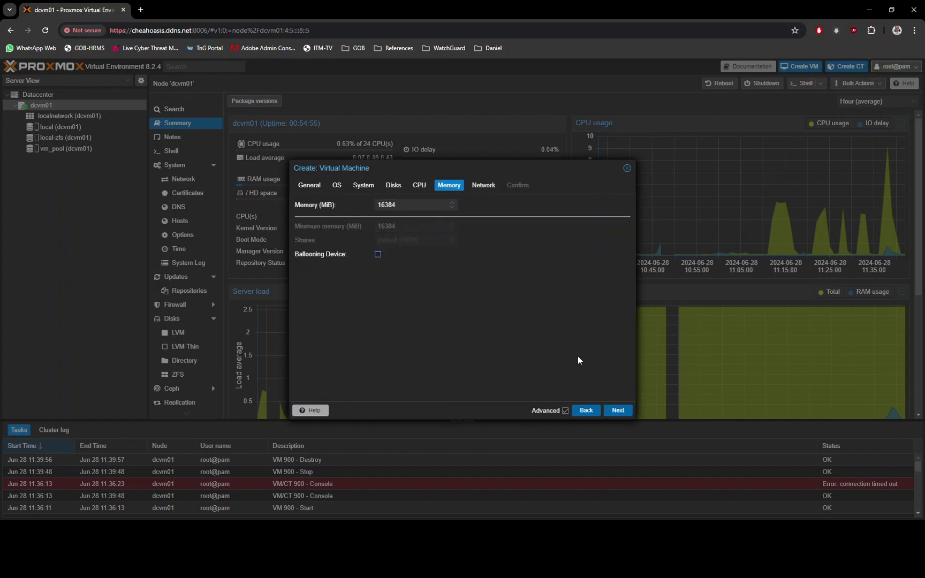
left_click(618, 410)
left_click(618, 410)
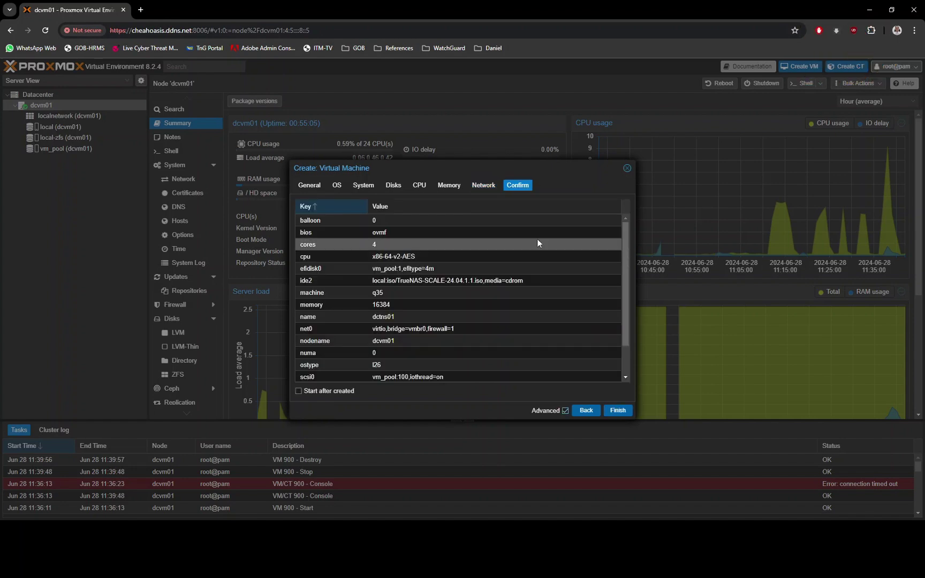
scroll(537, 252, "down", 5)
left_click(618, 409)
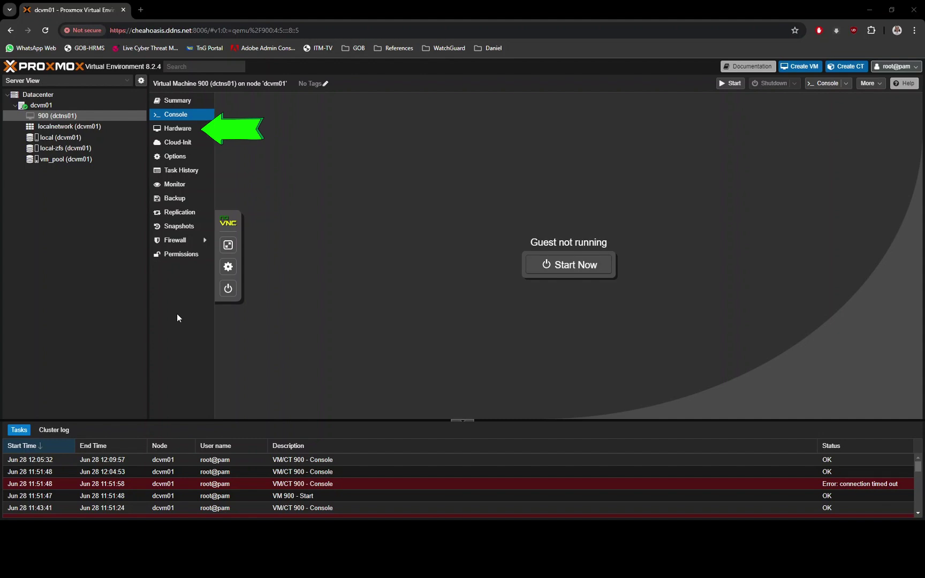
- Add raw PCI device 0000:41:00.0 (Broadcom/LSI SAS1068E) to VM 900's hardware, then view its console
left_click(197, 132)
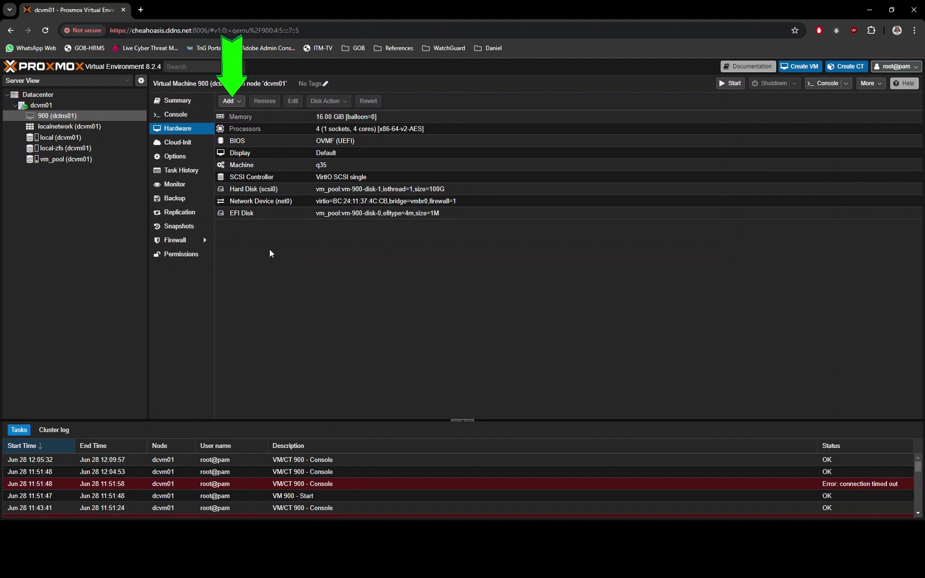
left_click(233, 101)
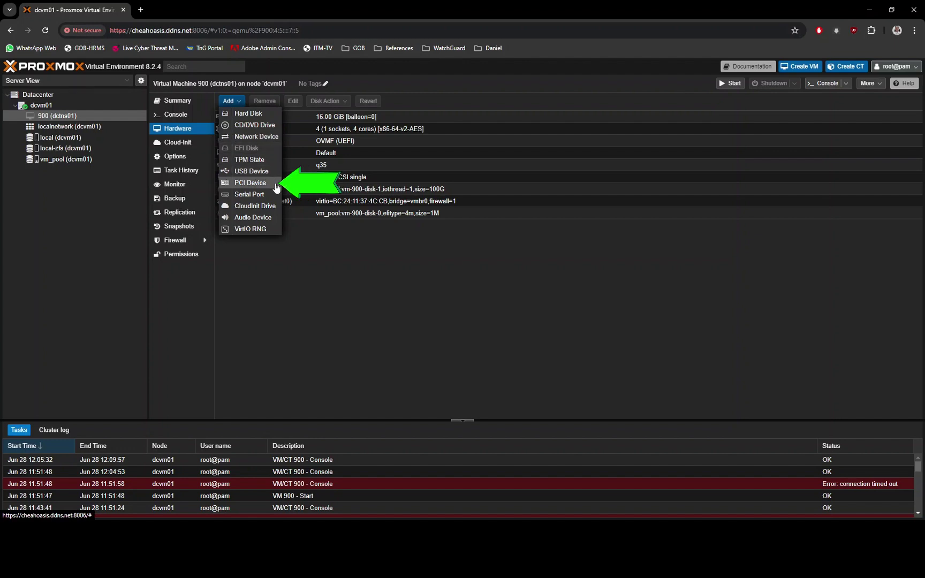
left_click(250, 182)
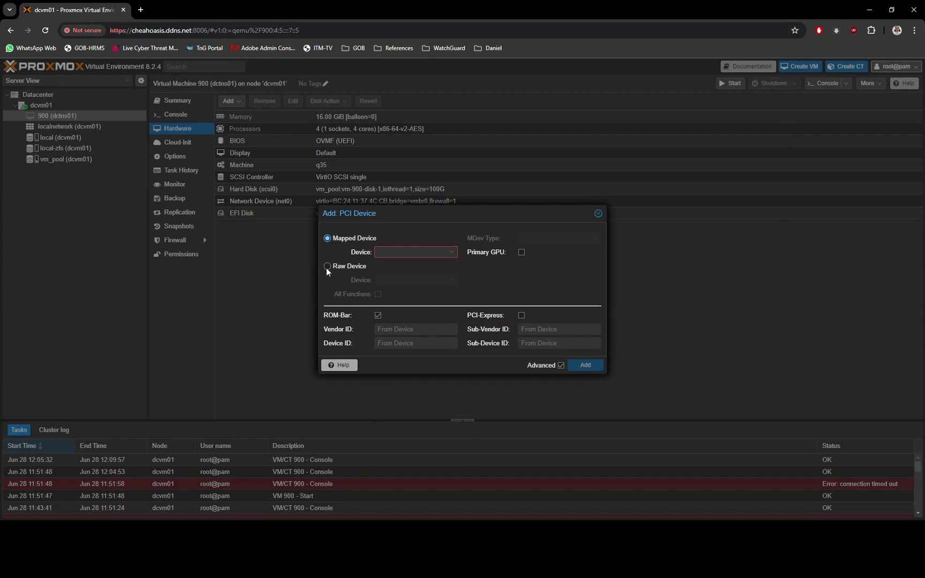
left_click(327, 267)
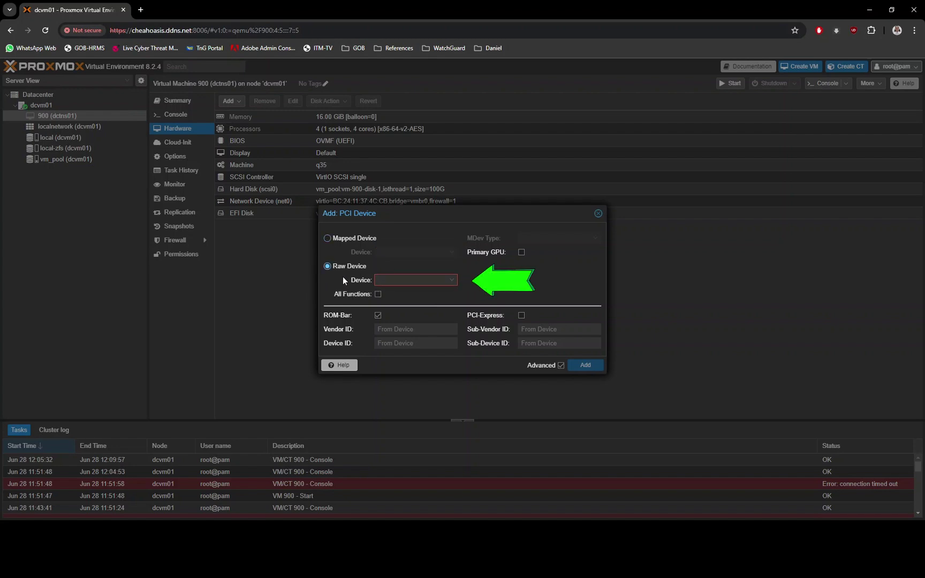
left_click(453, 281)
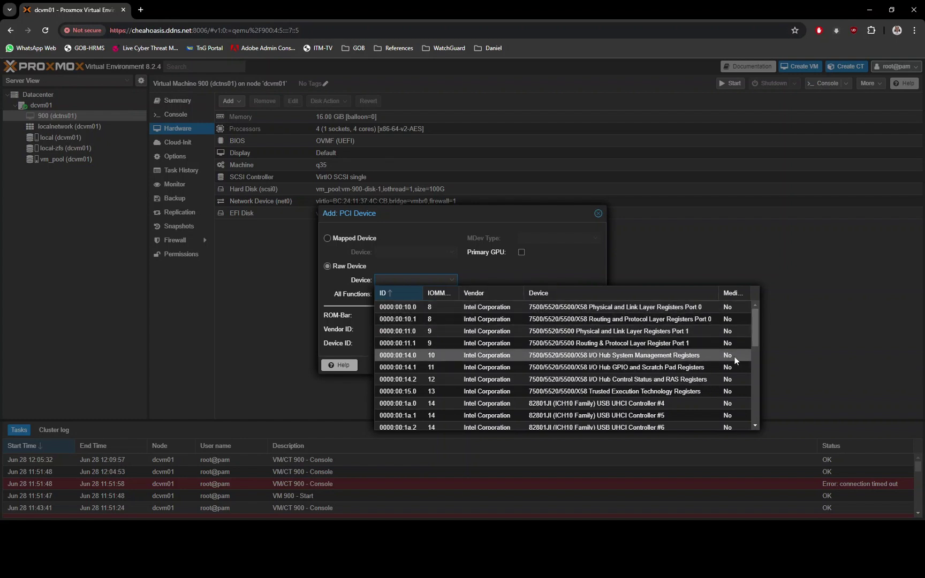
left_click_drag(755, 331, 757, 411)
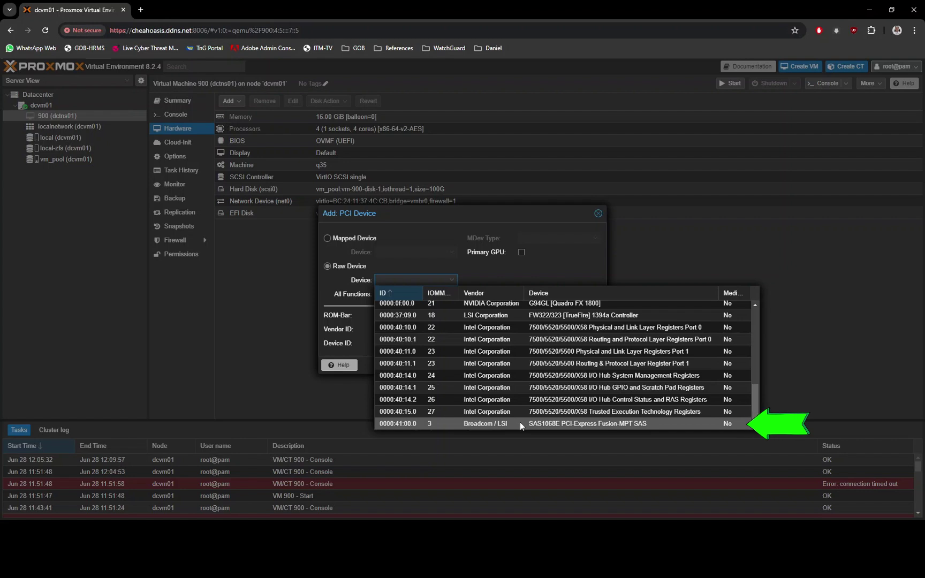
left_click(520, 422)
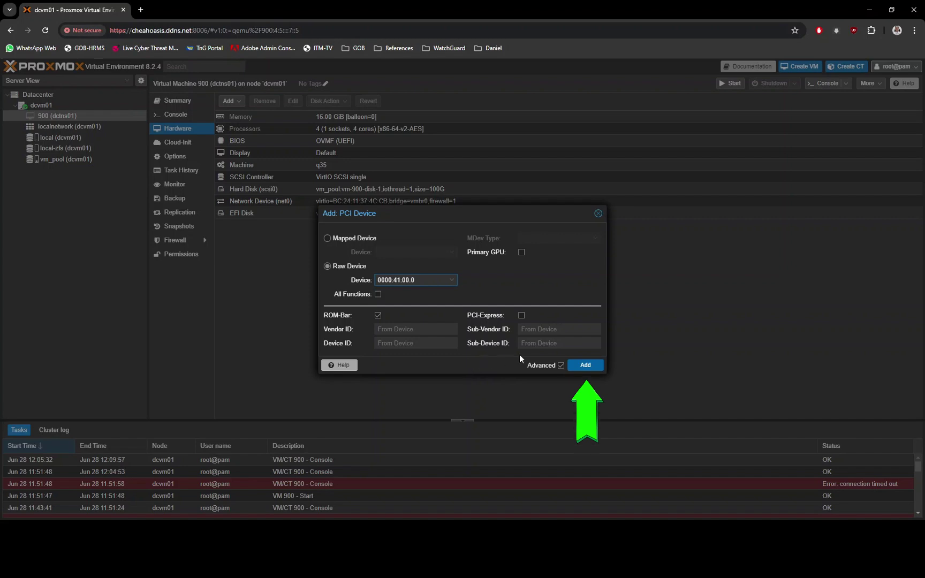
left_click(582, 367)
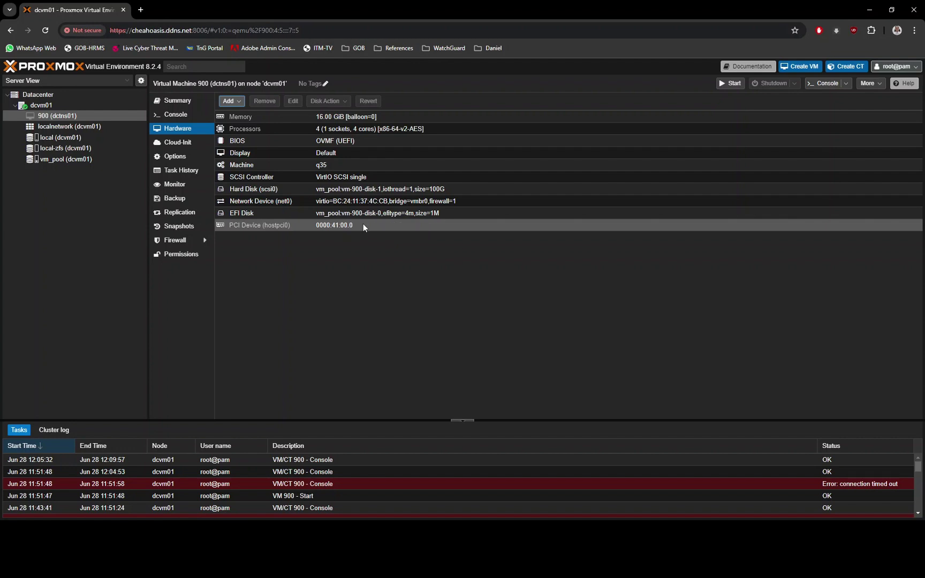
left_click(199, 116)
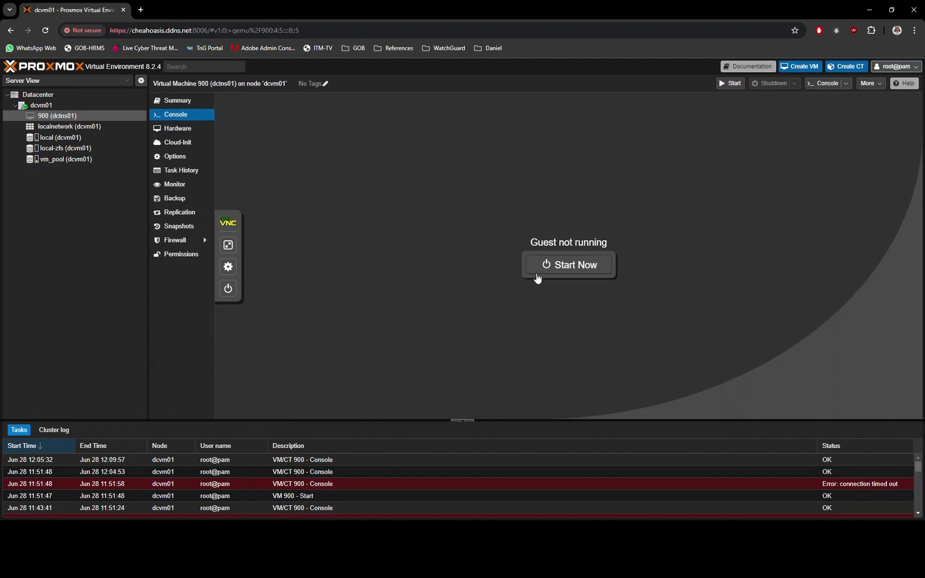
- Start VM 900 from its console and let TrueNAS boot to the setup menu
left_click(538, 278)
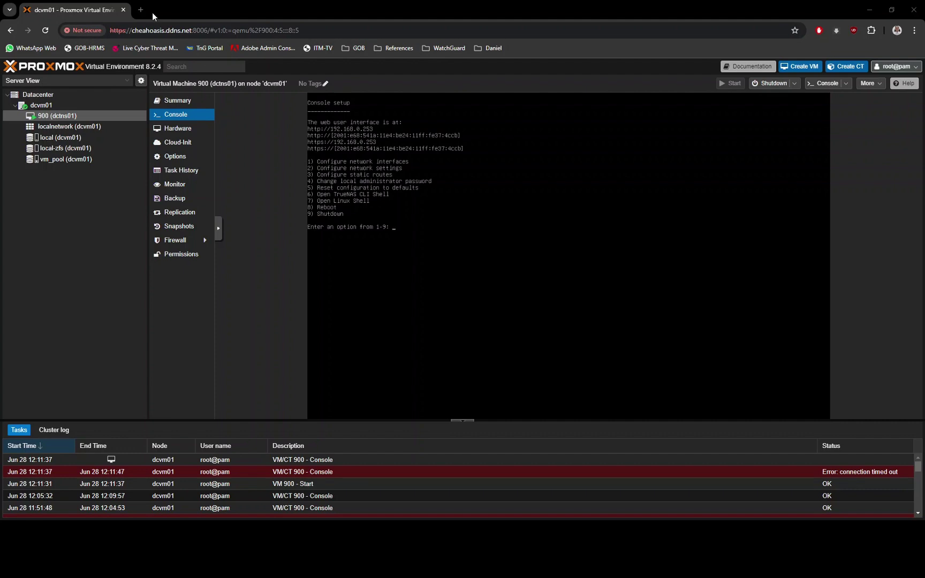
- Sign in to the TrueNAS web interface as admin and view Storage > Disks
left_click(142, 10)
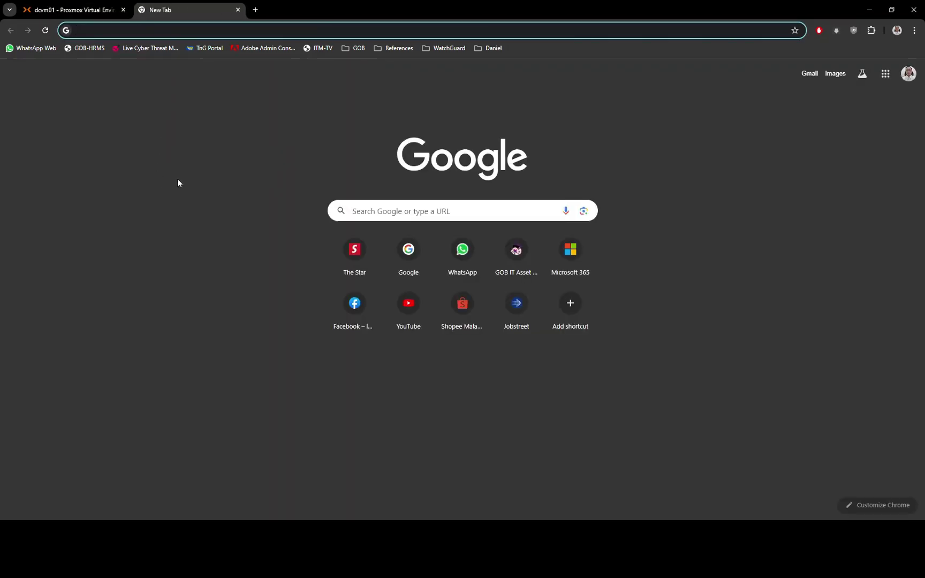
type("http://")
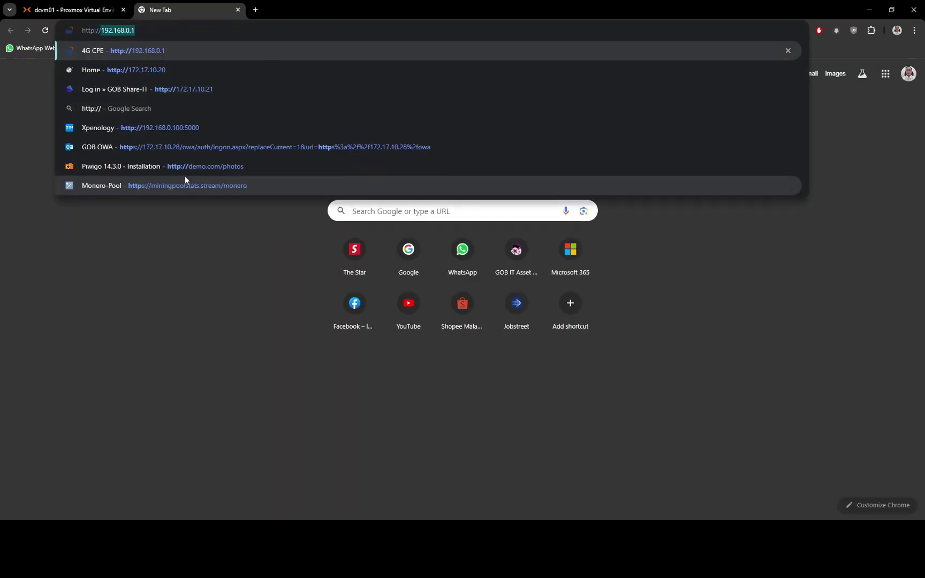
type("chea")
key("Return")
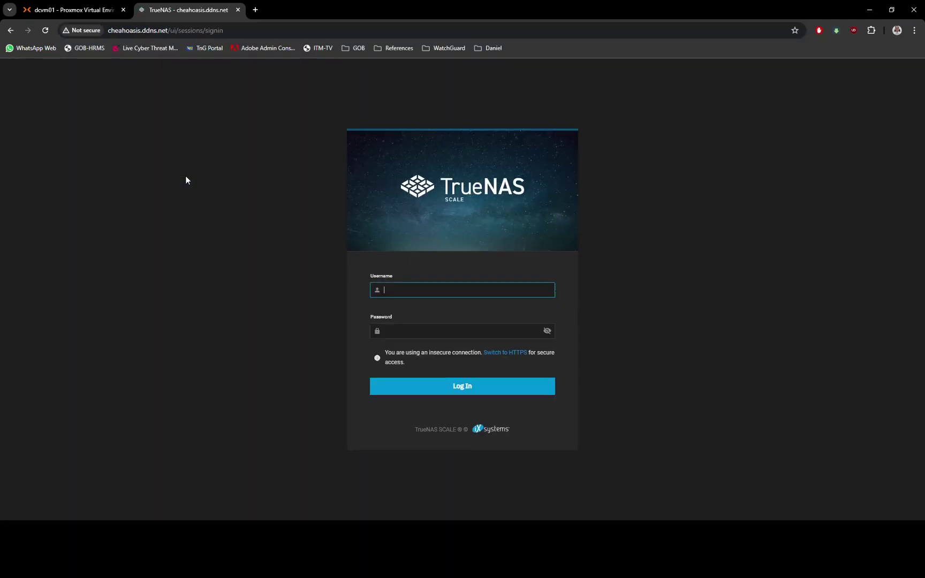
type("admin")
key("Tab")
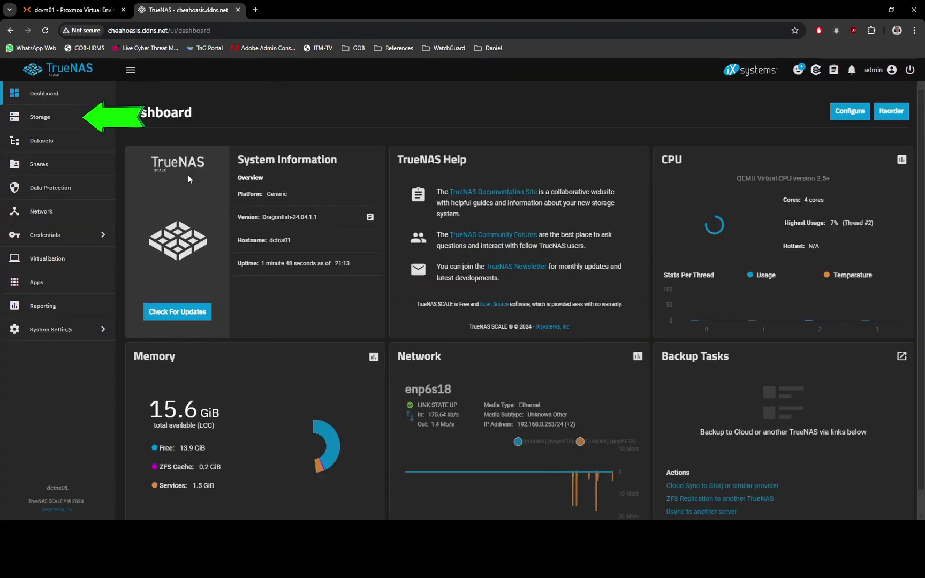
left_click(61, 121)
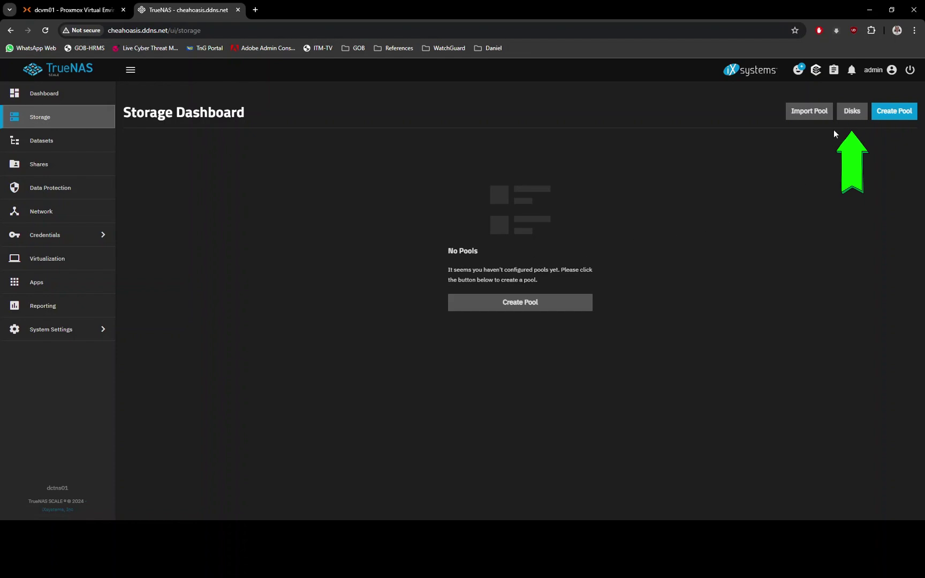
left_click(851, 113)
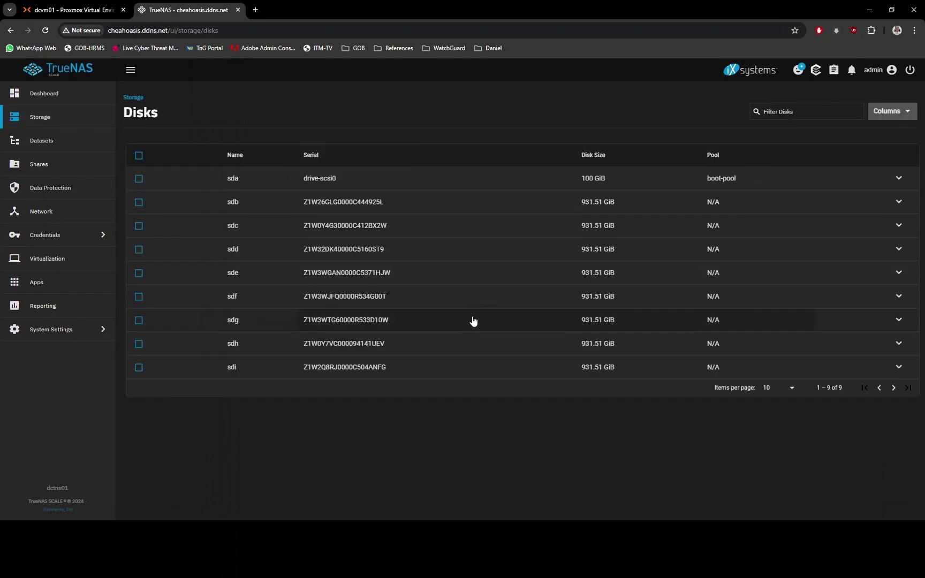